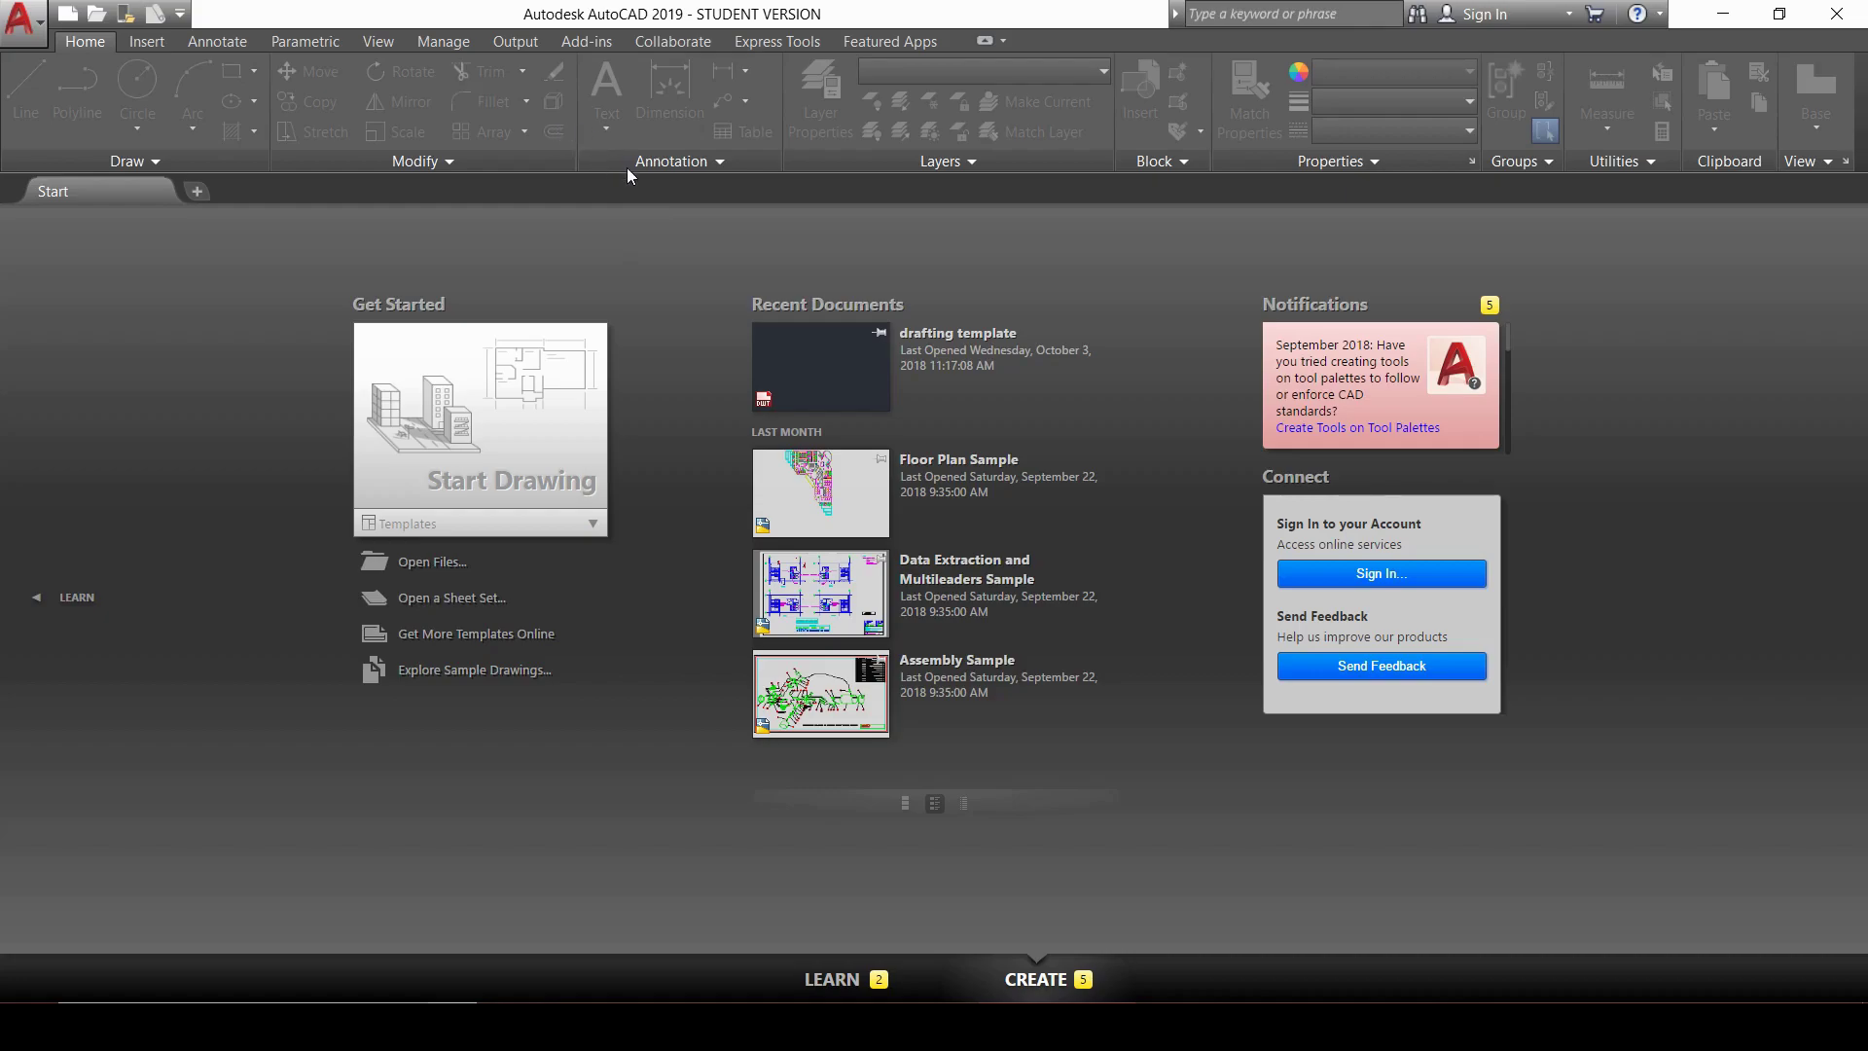
# - Start a new blank drawing and bring up the application menu
pyautogui.click(461, 425)
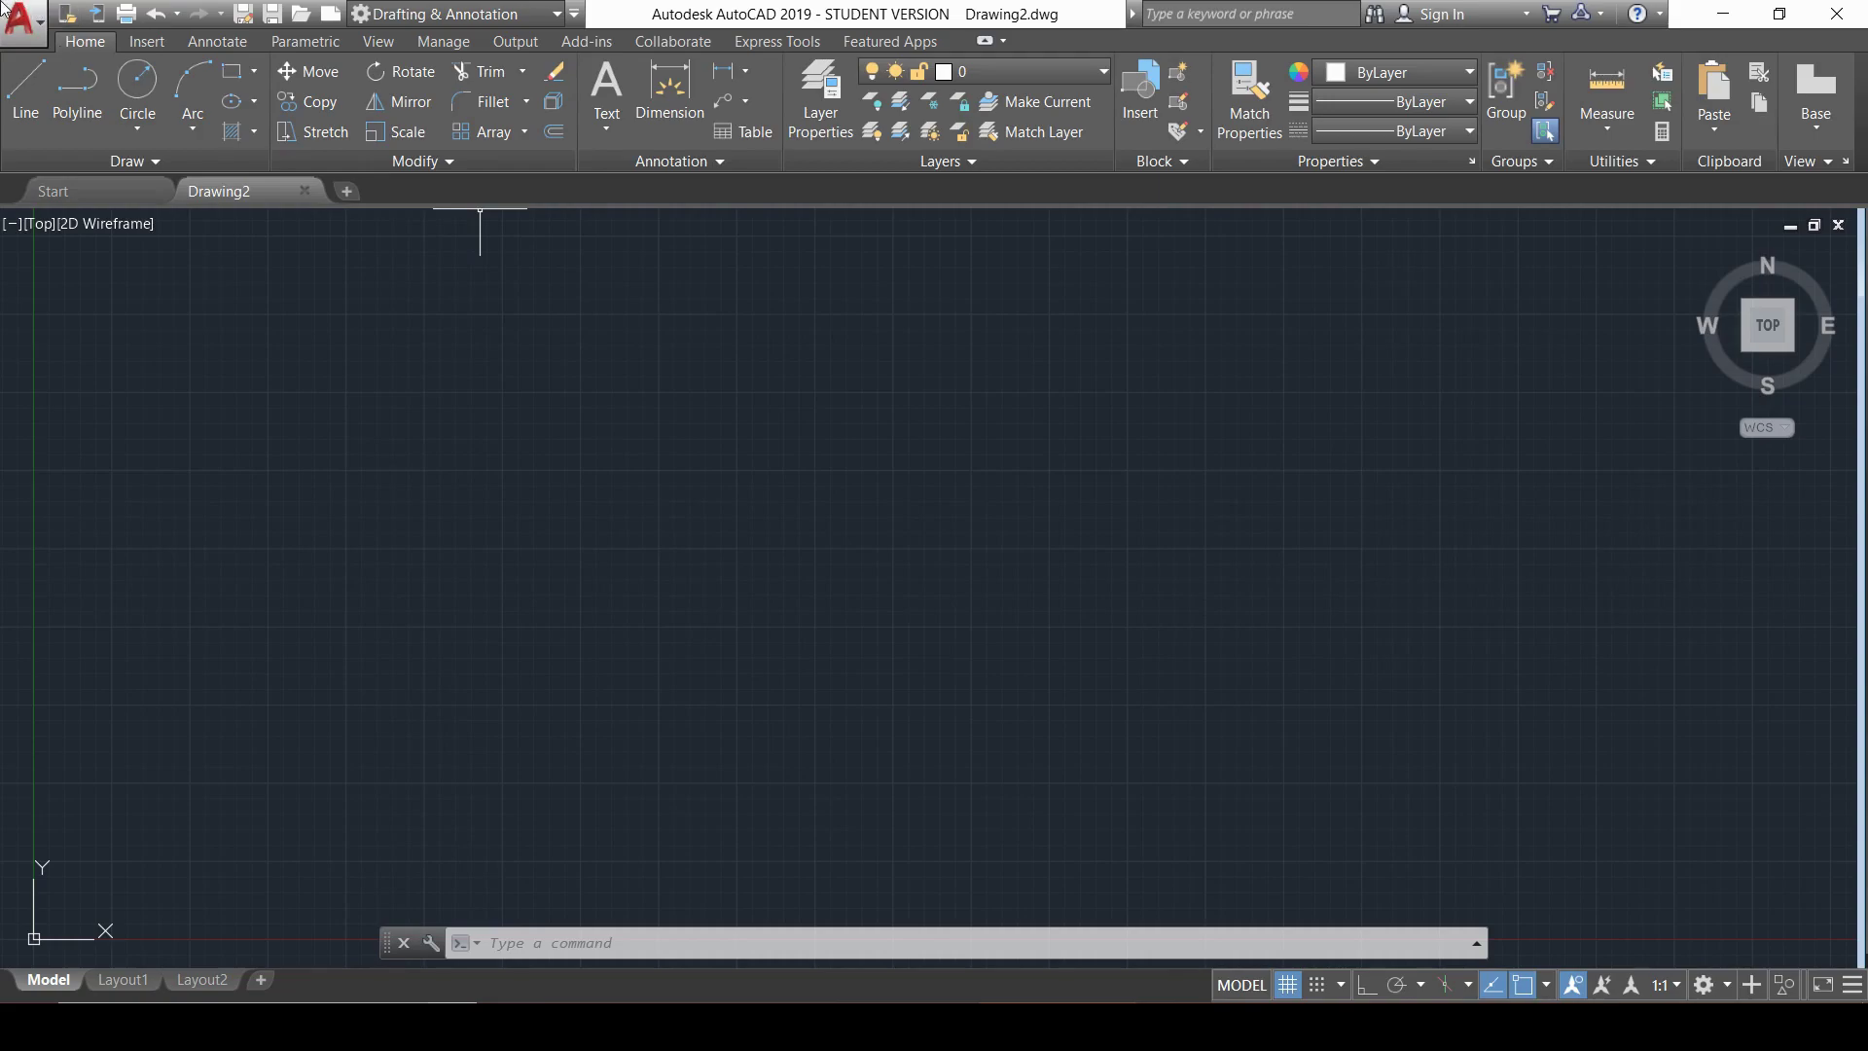
pyautogui.click(43, 20)
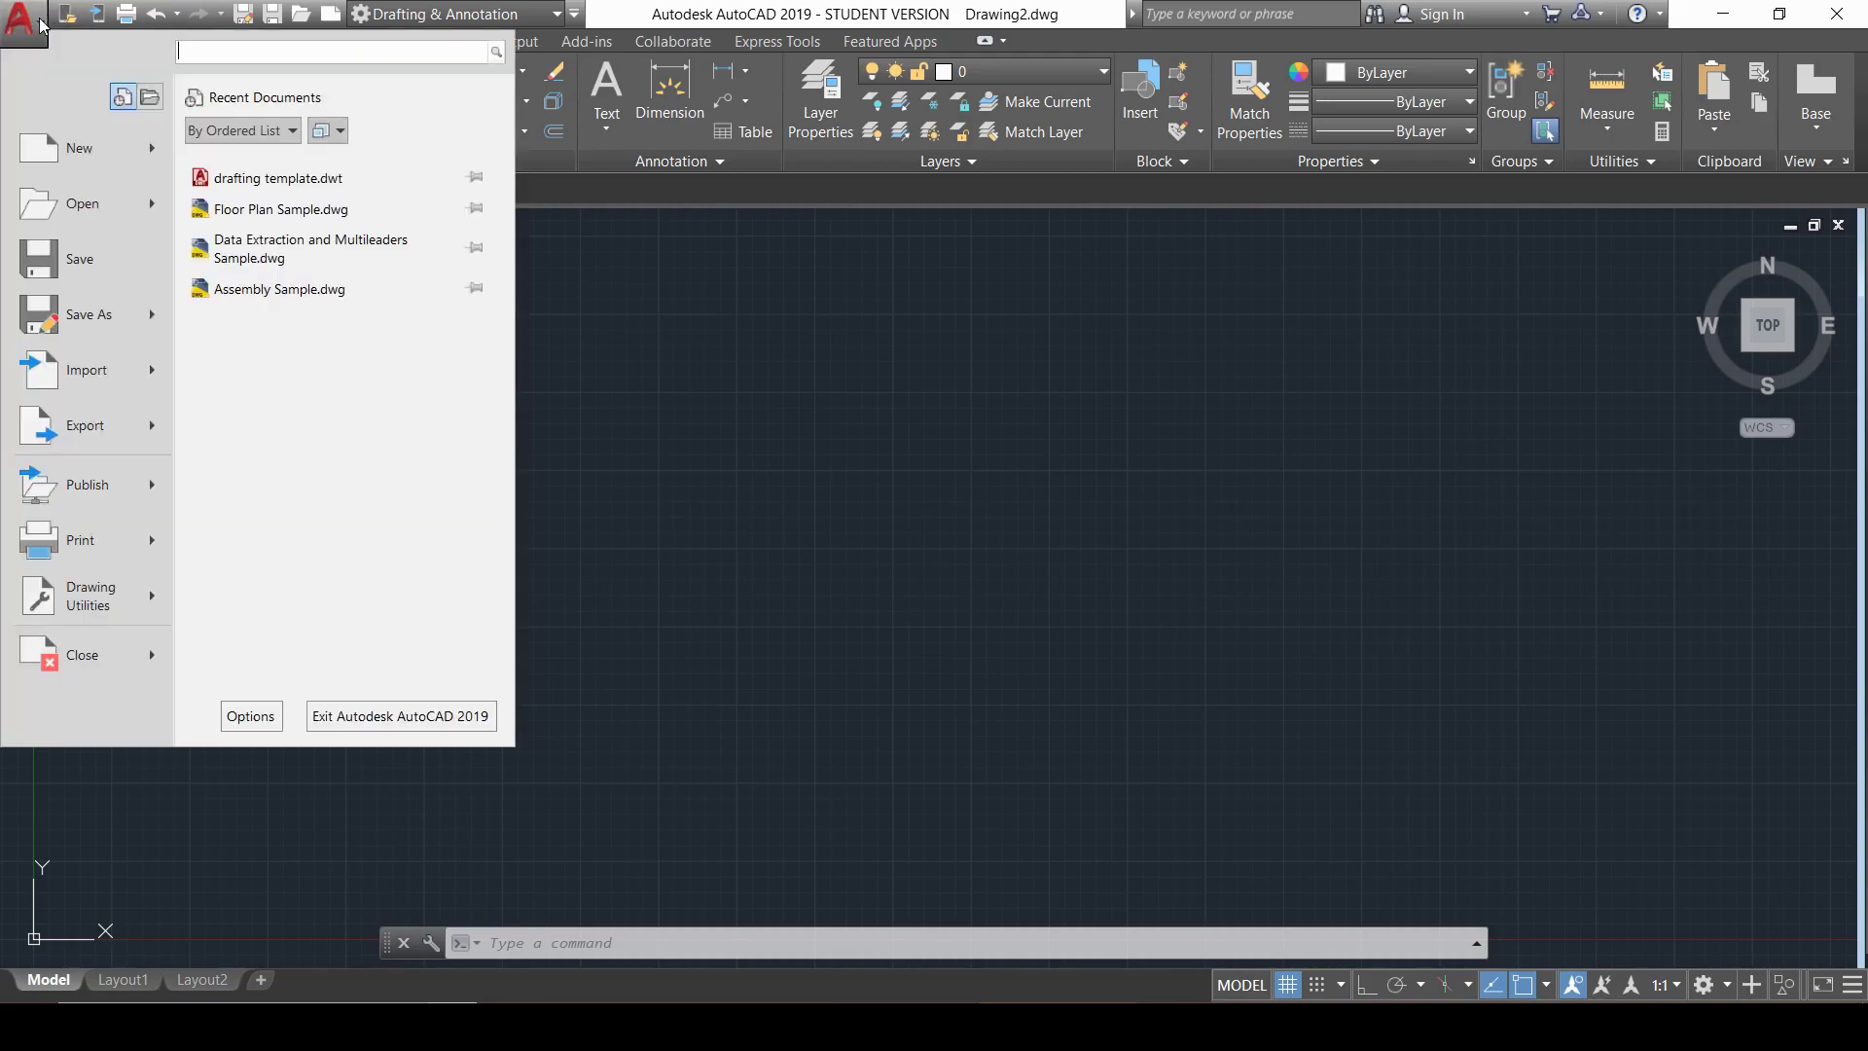
# - In Options, add a profile named NEW PROFILE and apply it
pyautogui.click(252, 717)
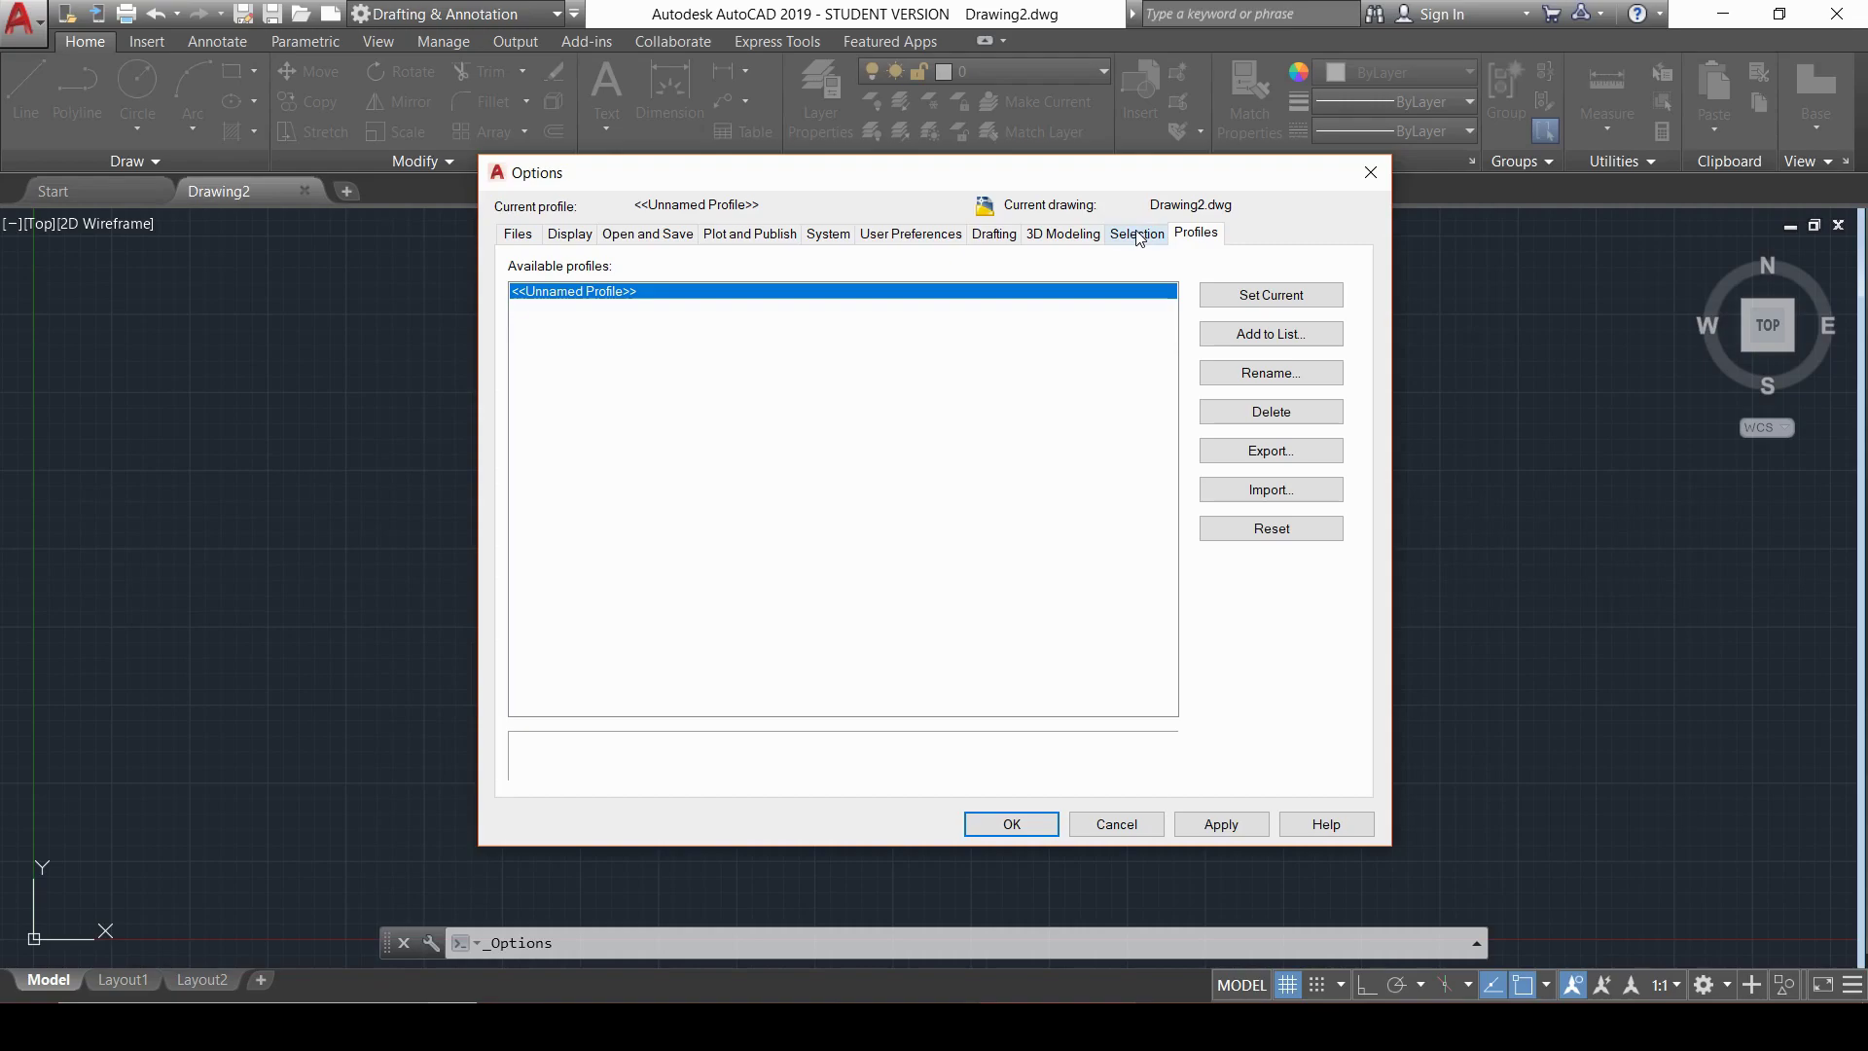
pyautogui.click(1312, 340)
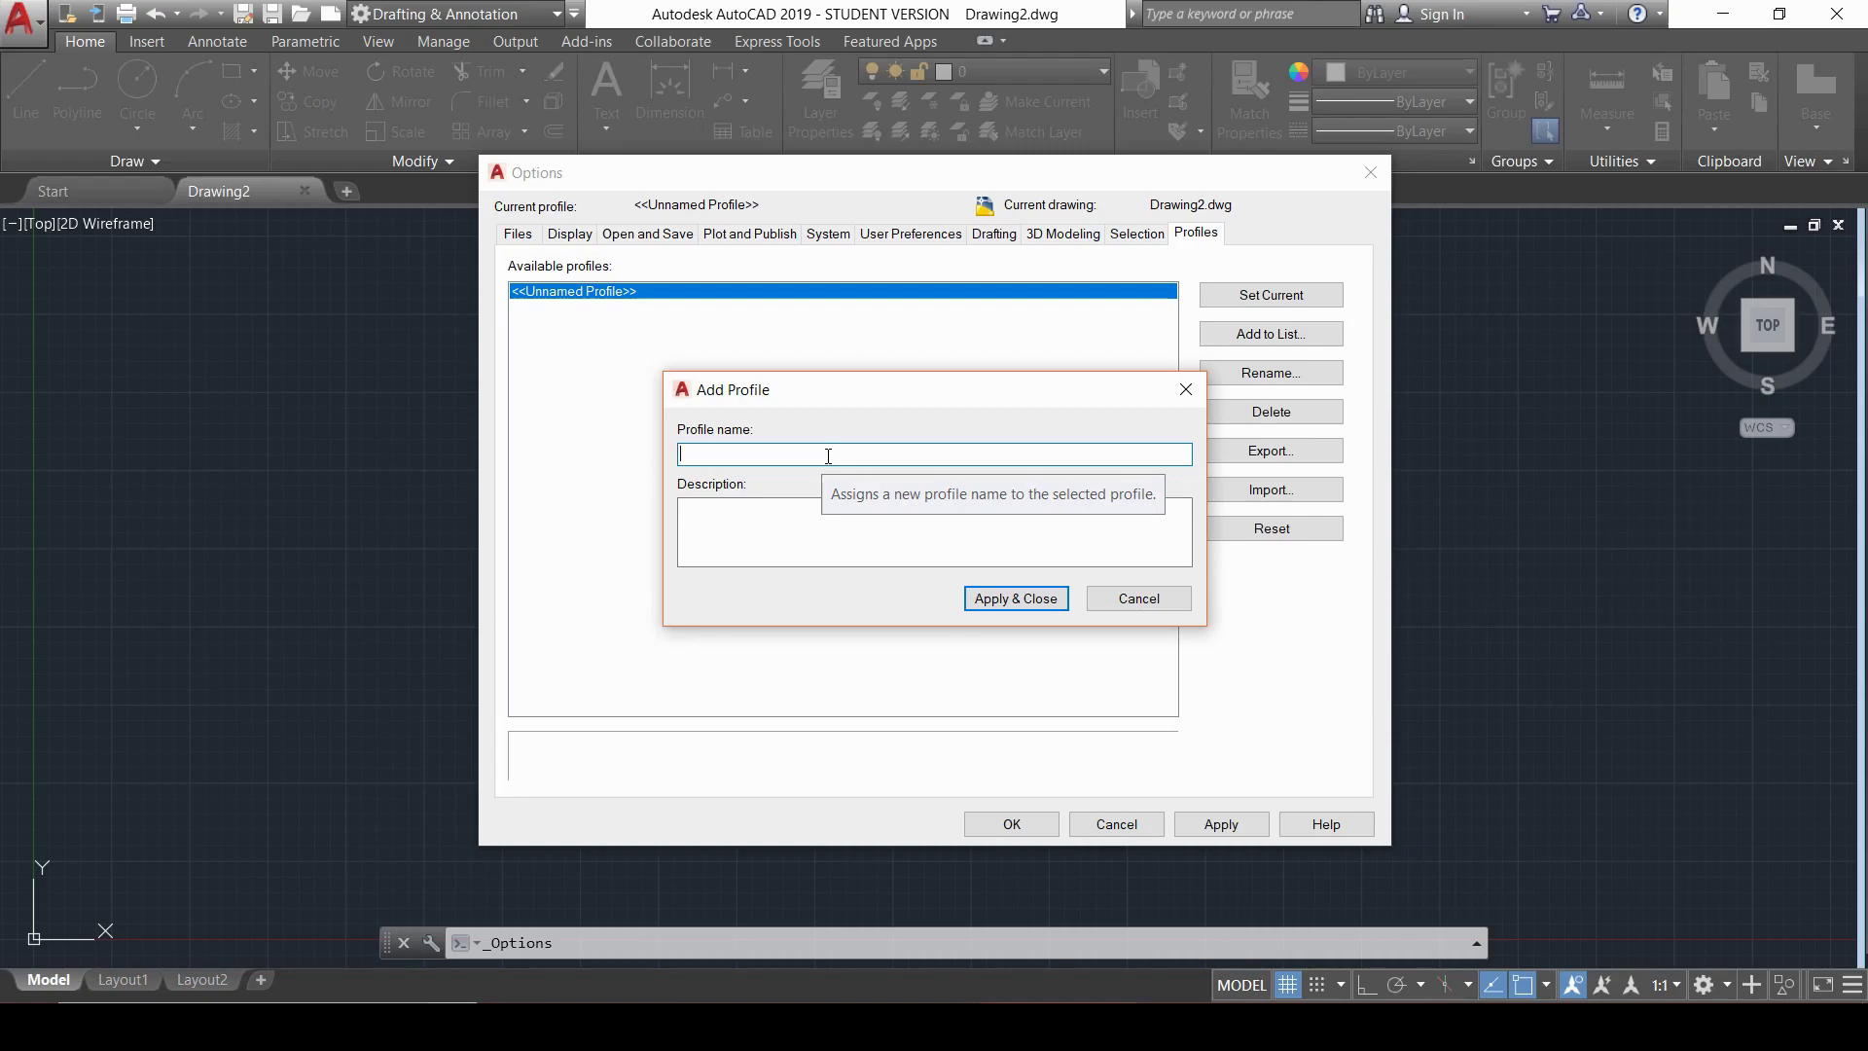
pyautogui.write('n')
pyautogui.write('e')
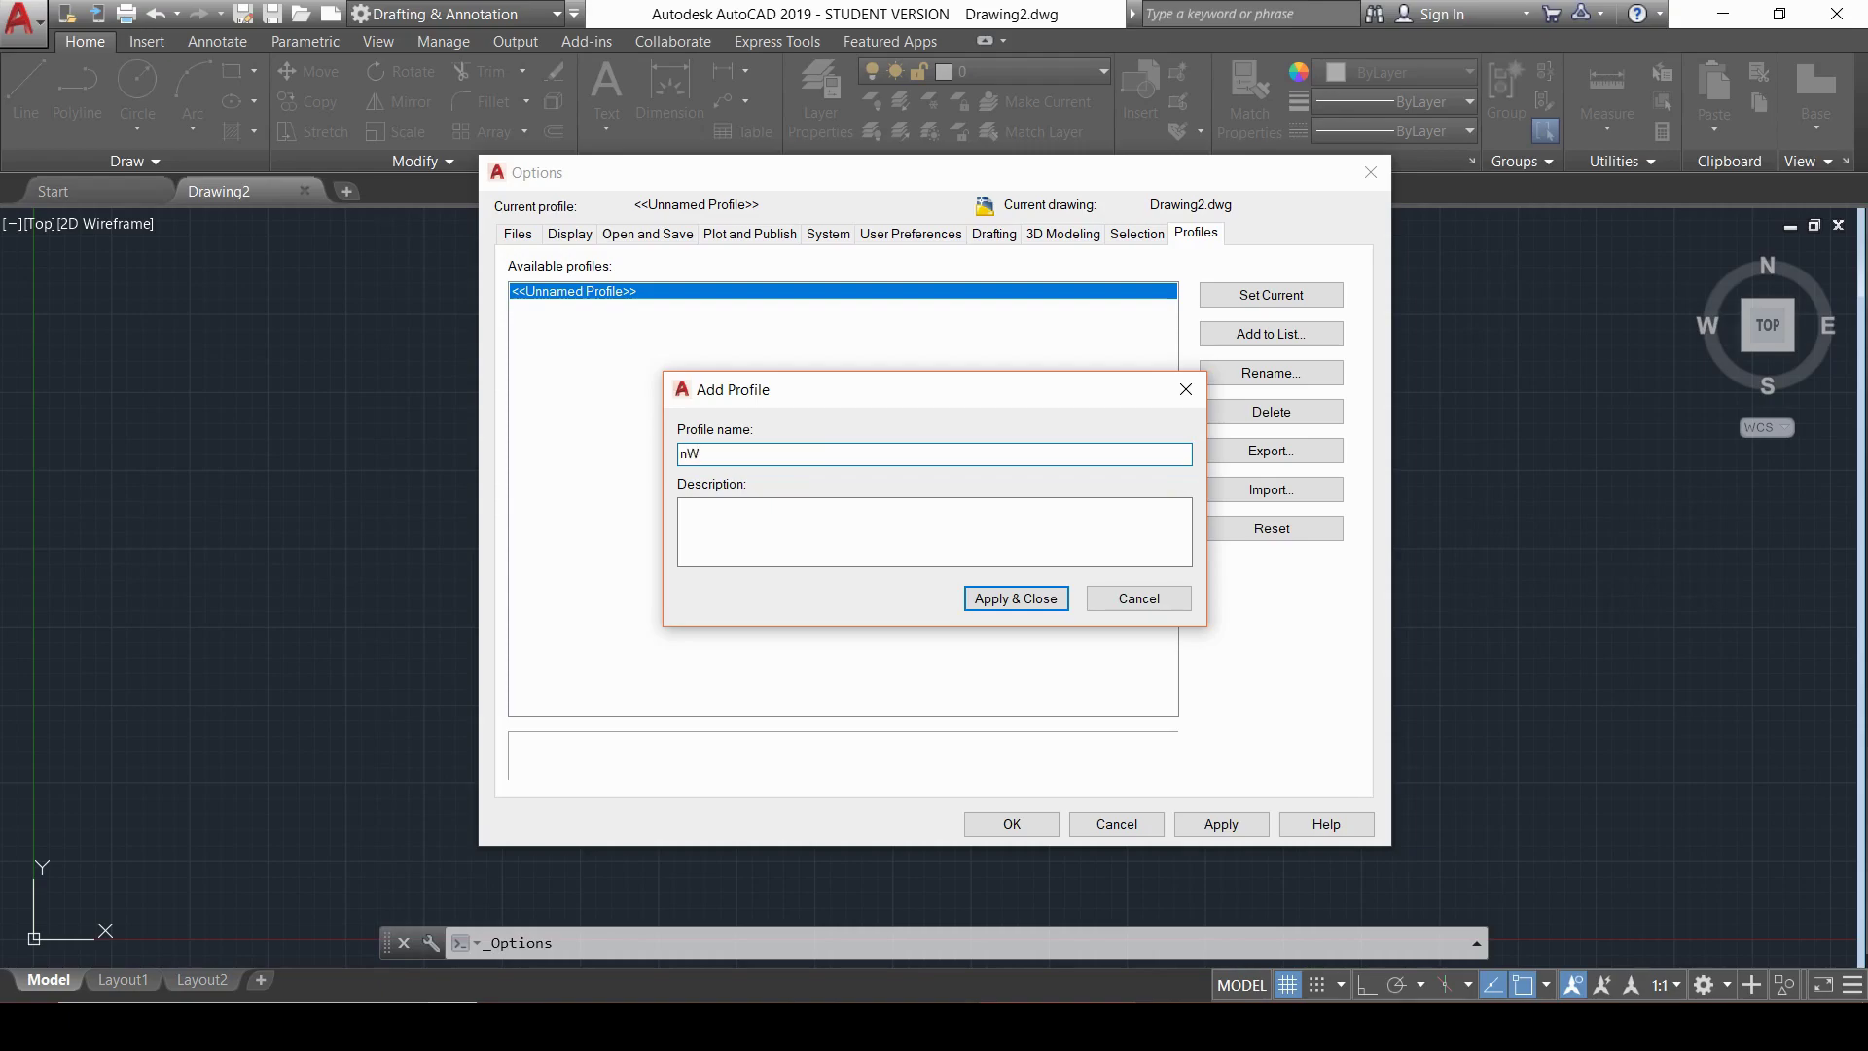
pyautogui.press('BackSpace')
pyautogui.press('BackSpace')
pyautogui.write('NEW PROFILE')
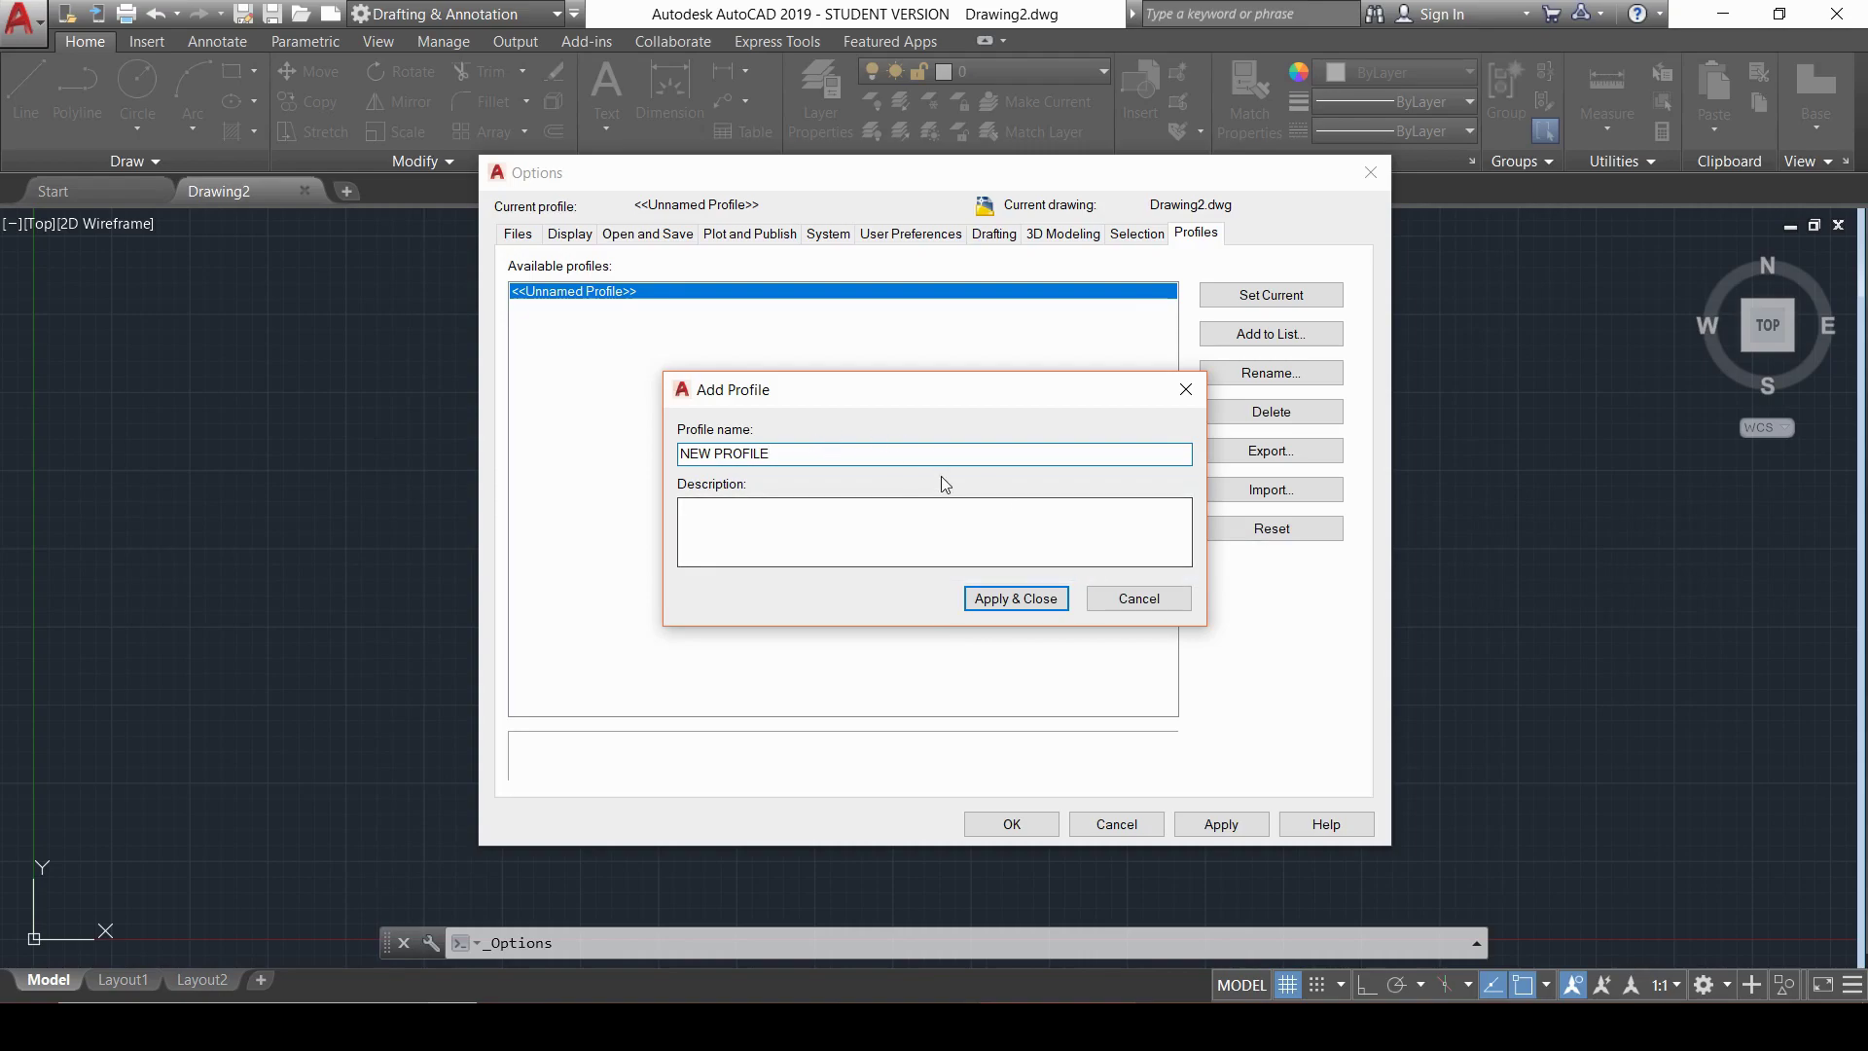
pyautogui.click(1031, 600)
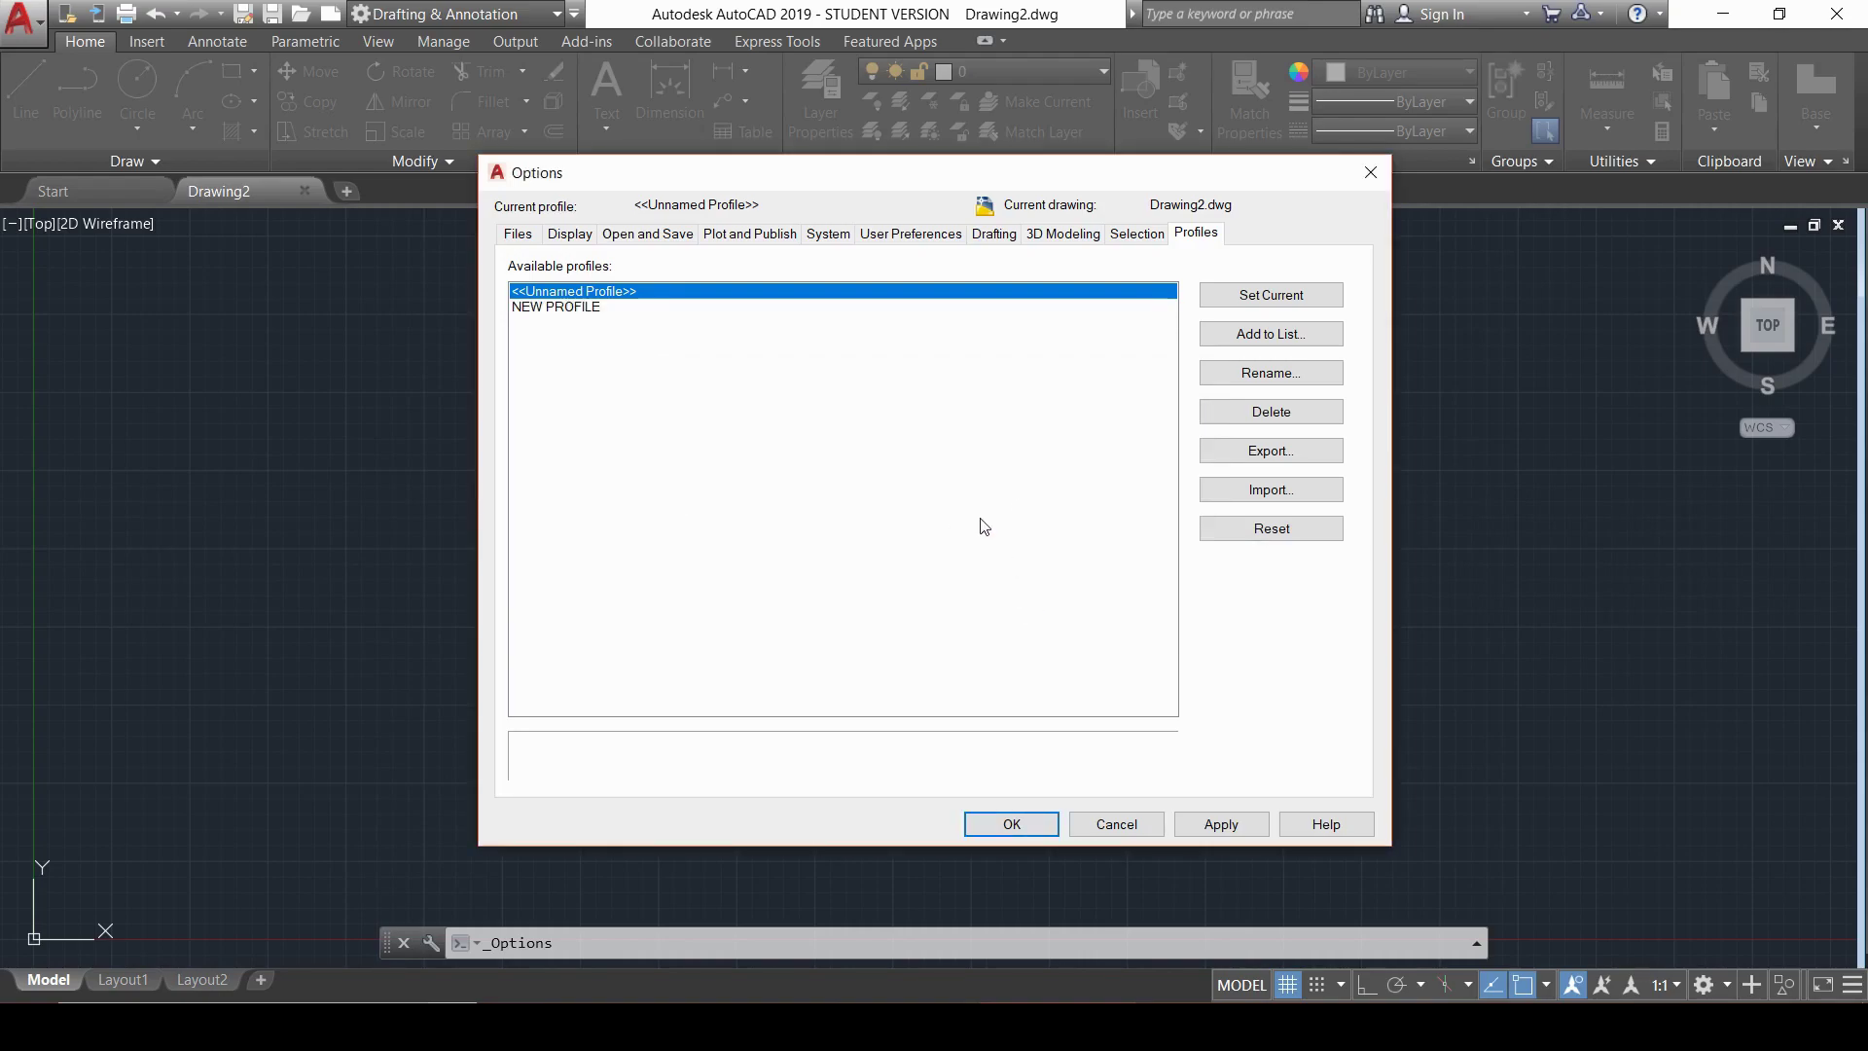
# - Select NEW PROFILE in Available profiles and set it as current
pyautogui.click(561, 309)
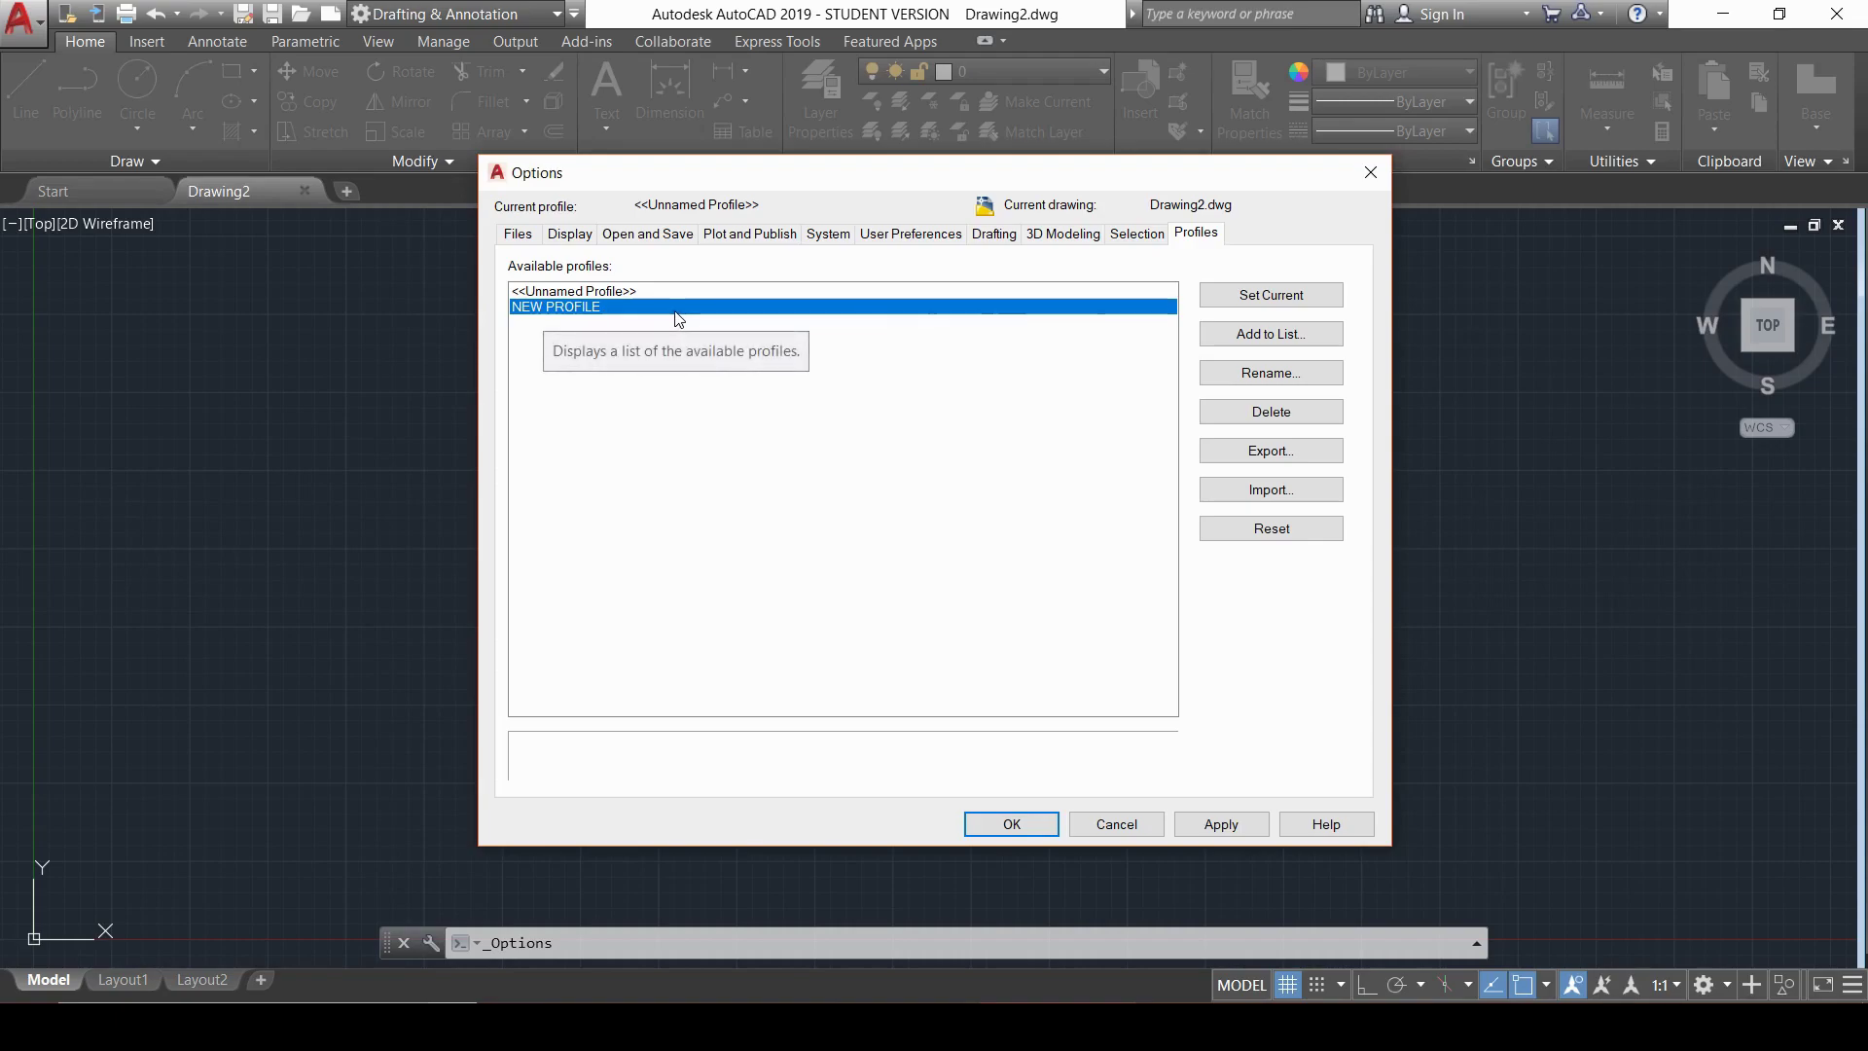
pyautogui.click(1276, 296)
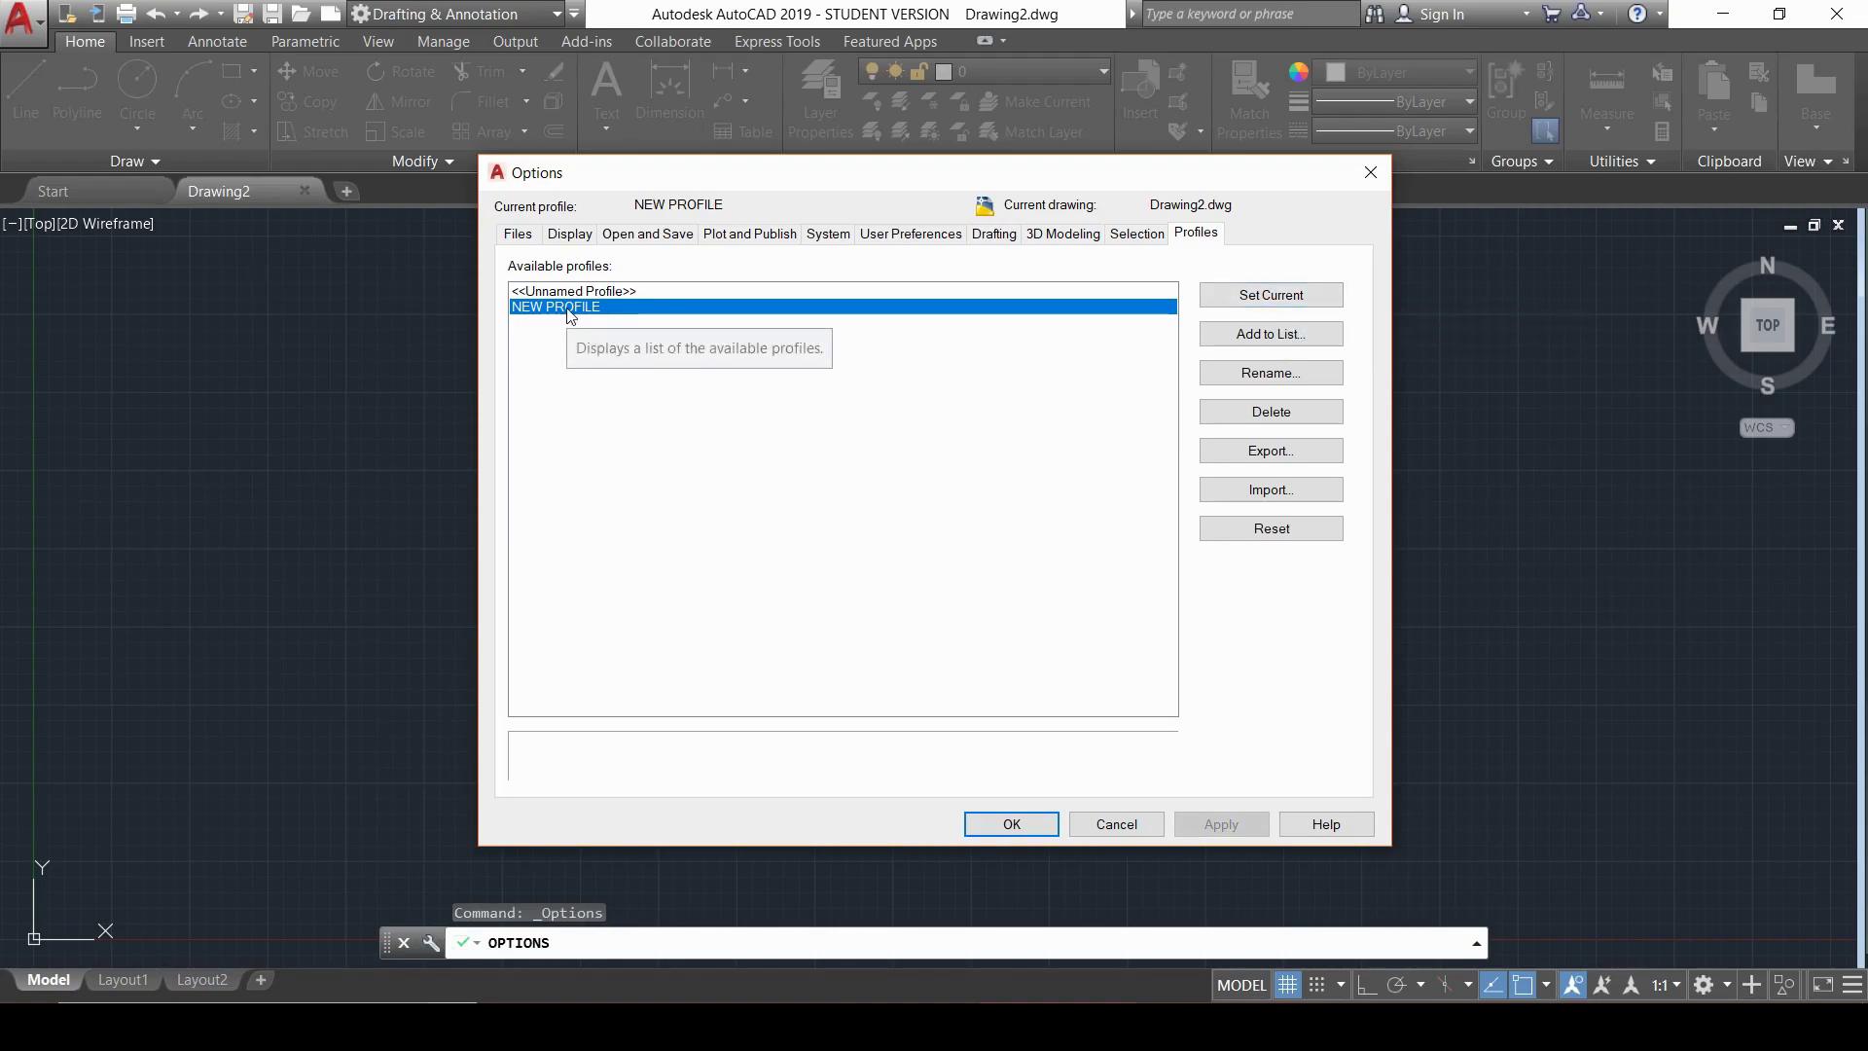
# - Keep the Dark color scheme on the Display settings
pyautogui.click(574, 242)
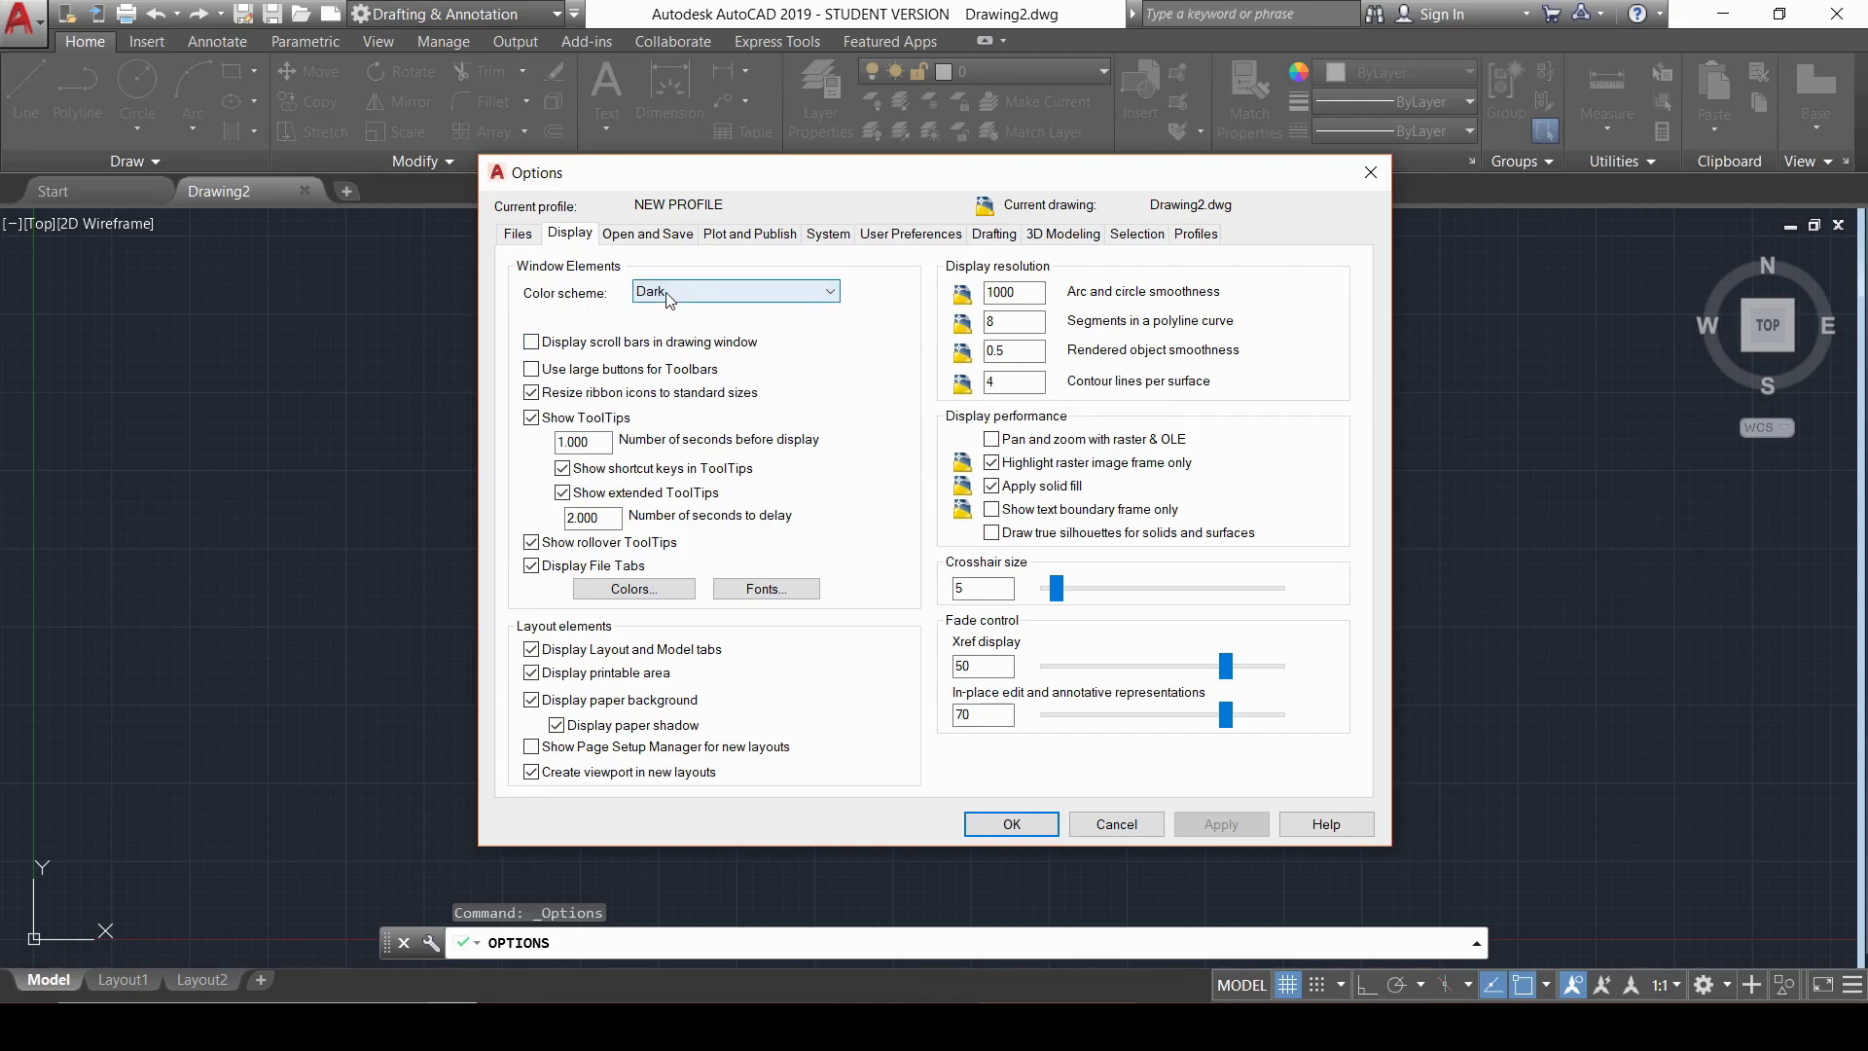
pyautogui.click(732, 296)
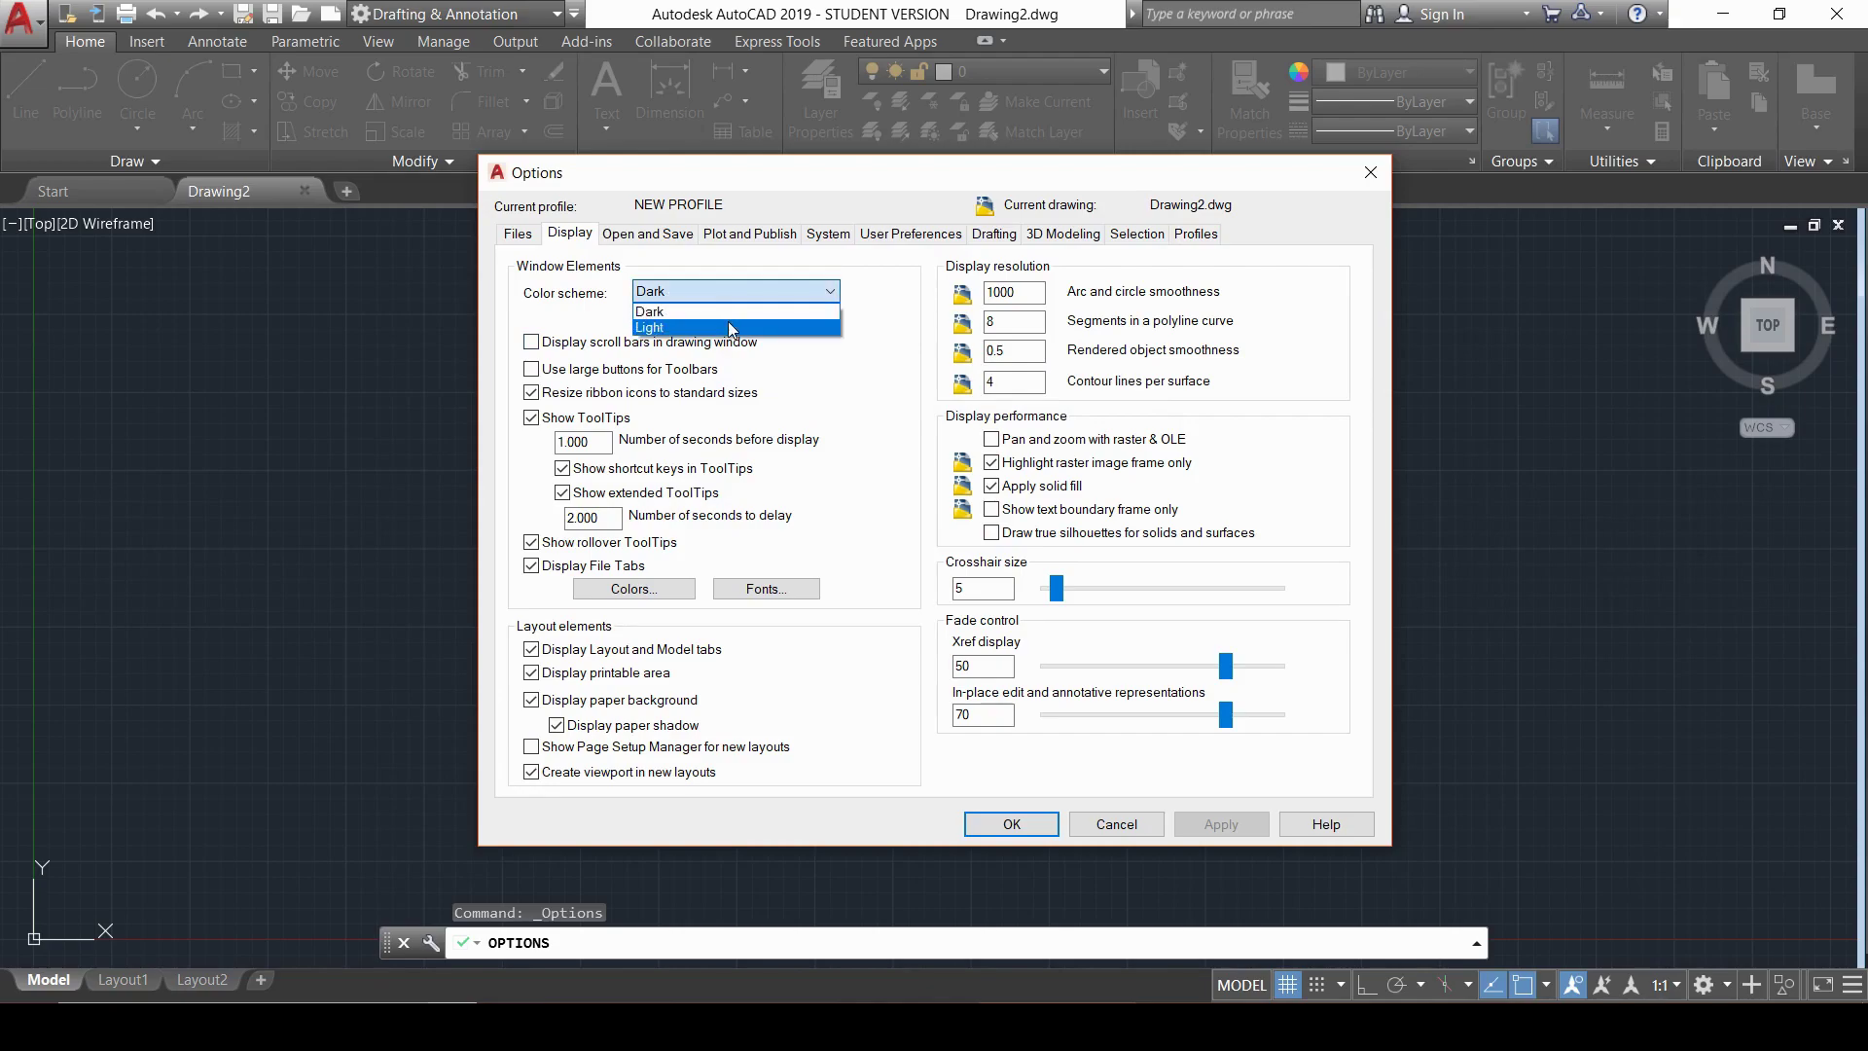
pyautogui.click(729, 313)
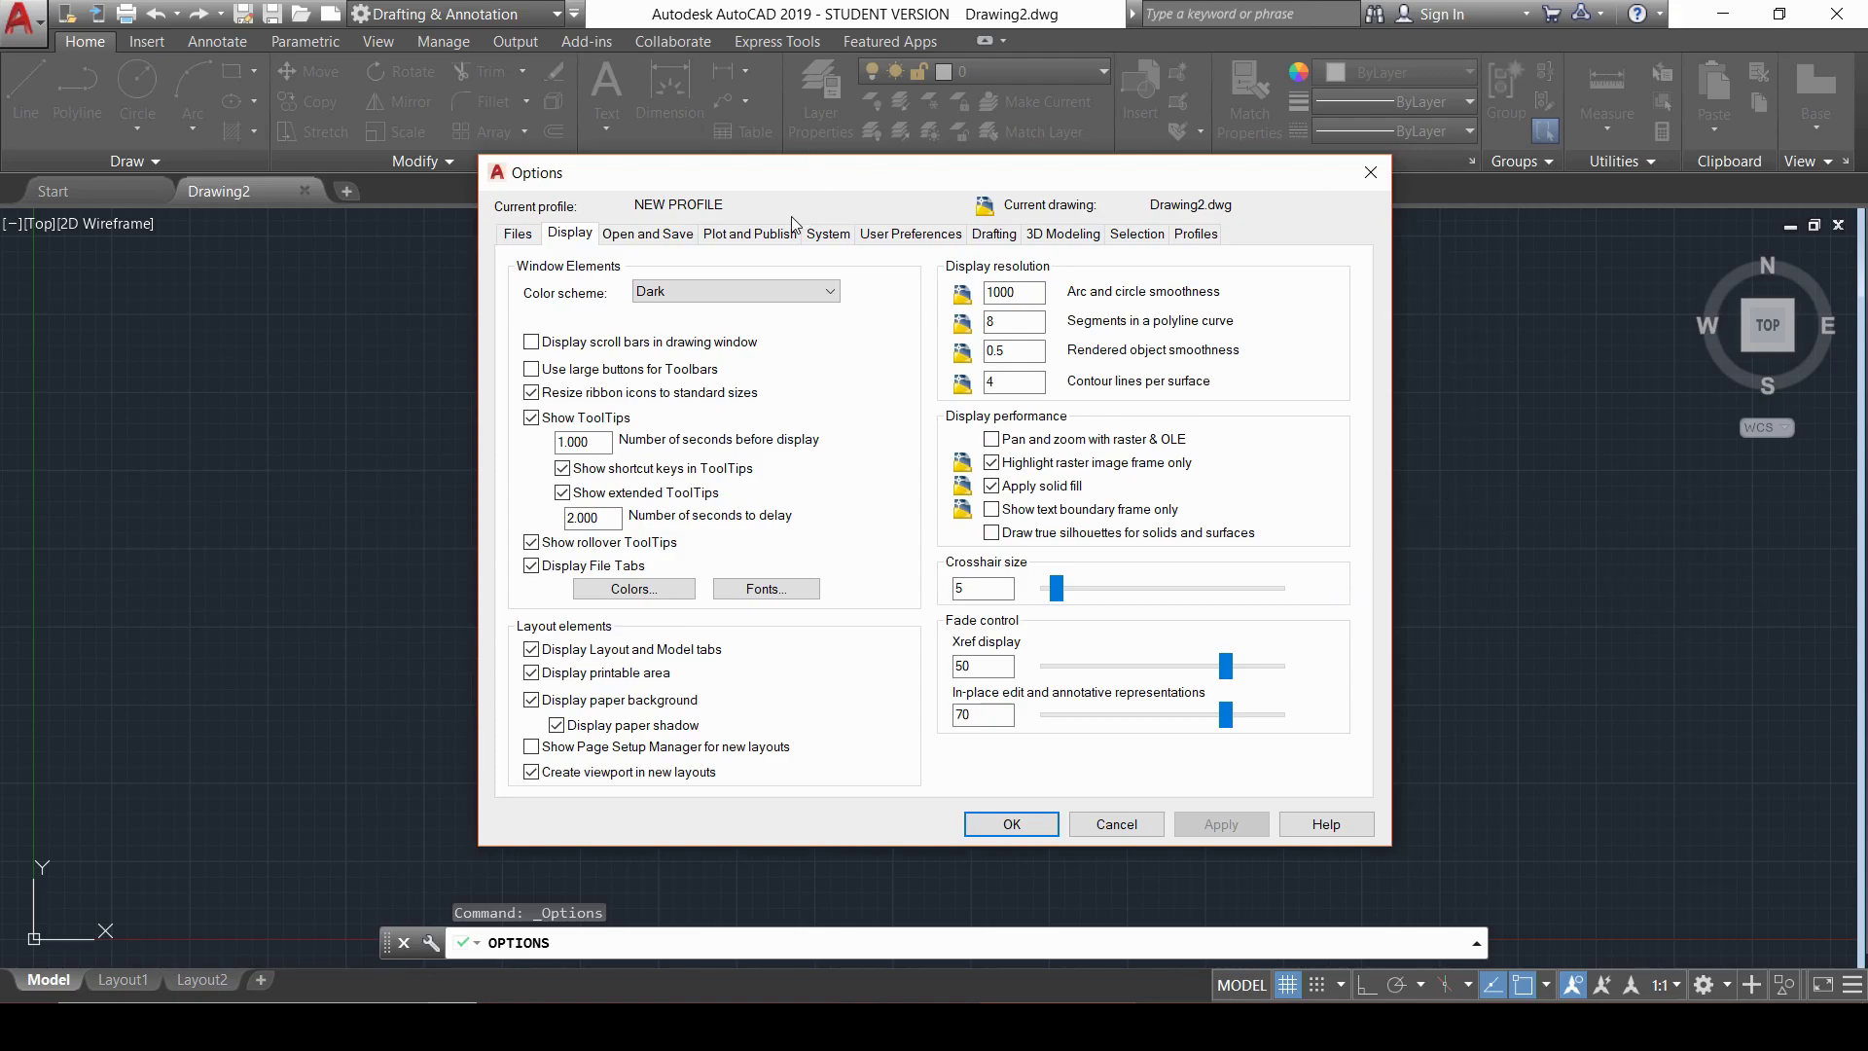
# - Keep AutoCAD 2018 Drawing (*.dwg) as the default save format under Open and Save
pyautogui.click(658, 237)
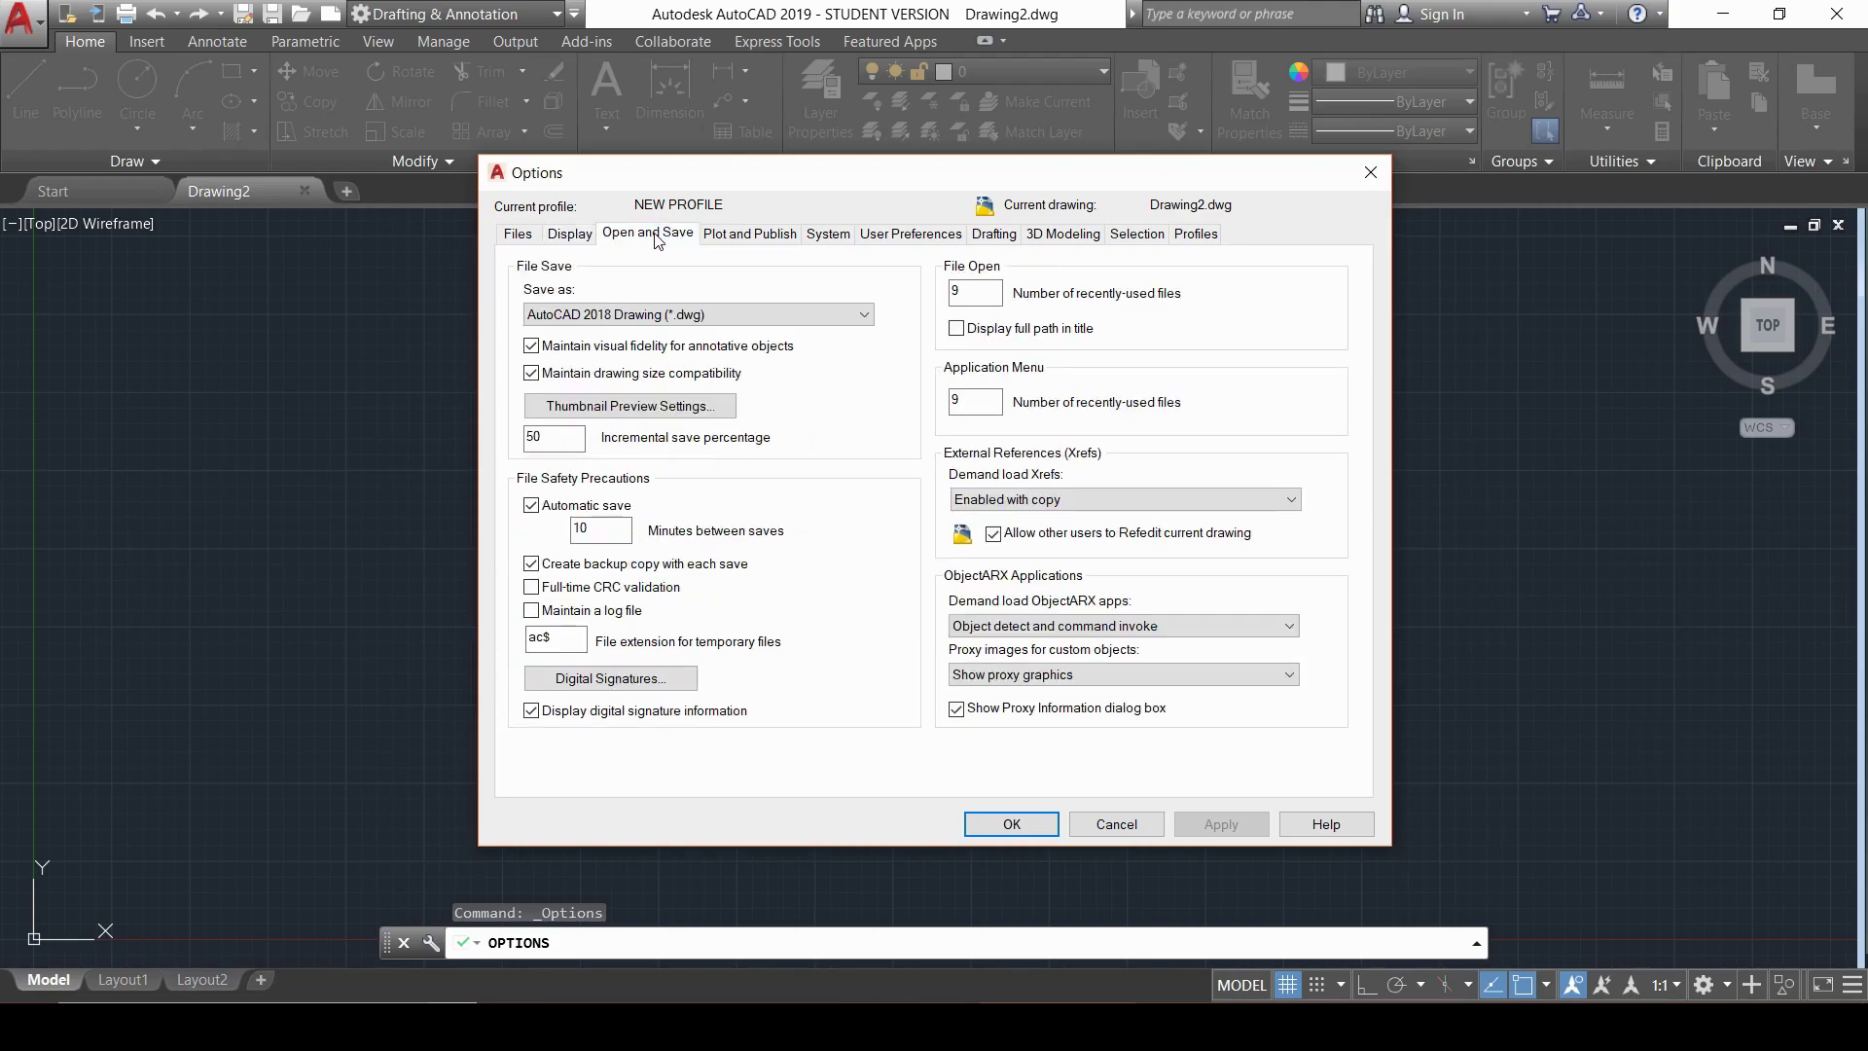
pyautogui.click(835, 322)
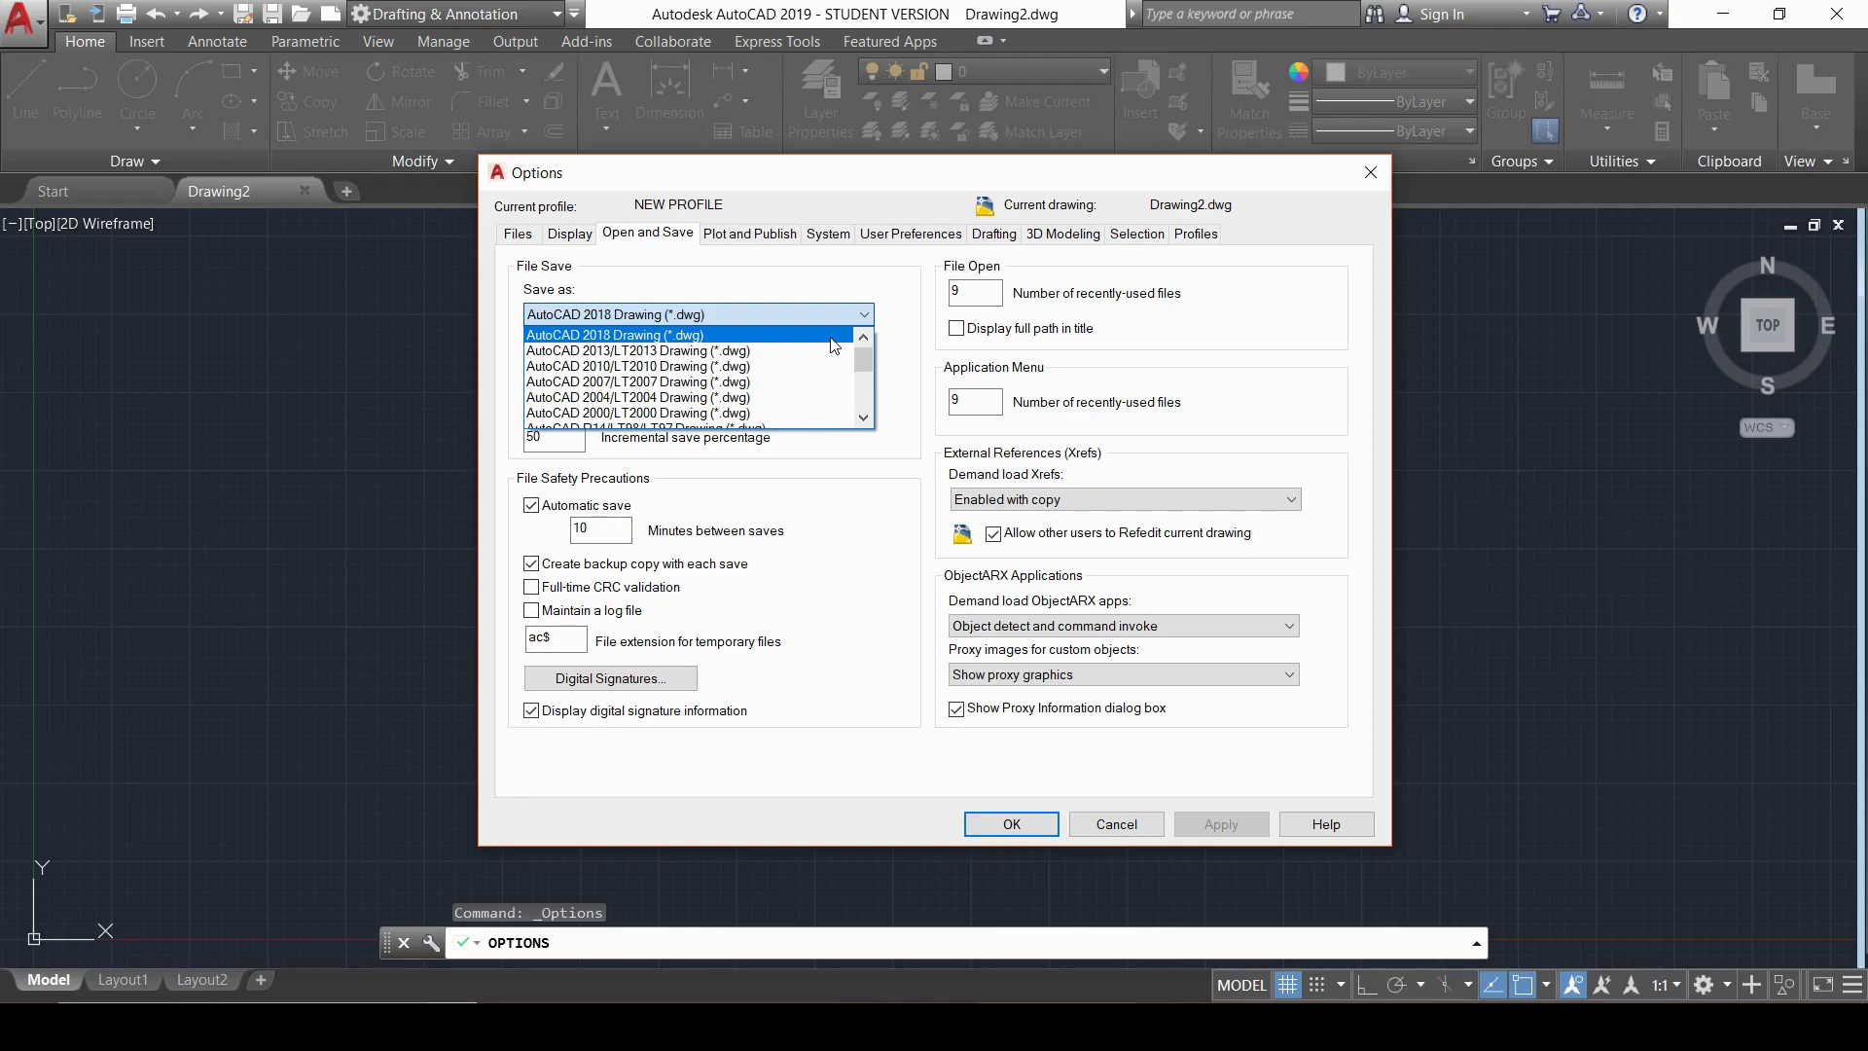
pyautogui.click(875, 291)
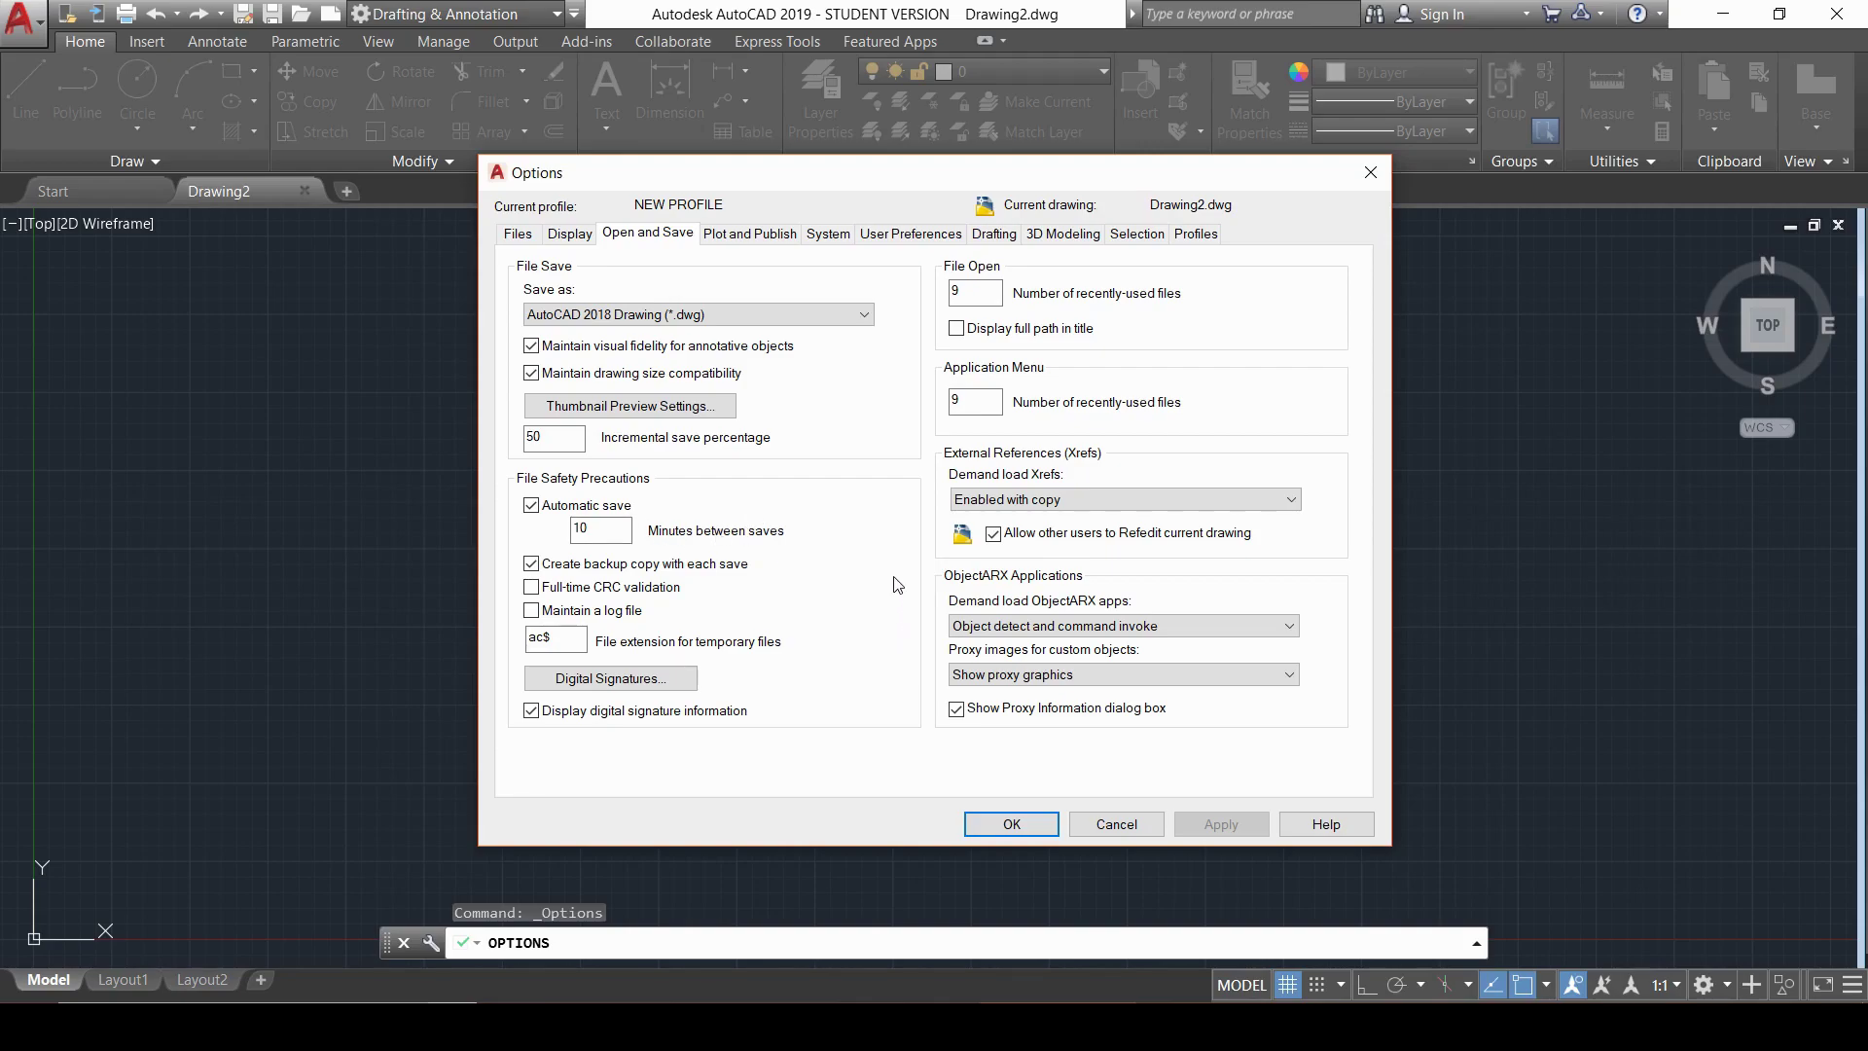
# - Bring up Right-Click Customization from the User Preferences settings
pyautogui.click(919, 235)
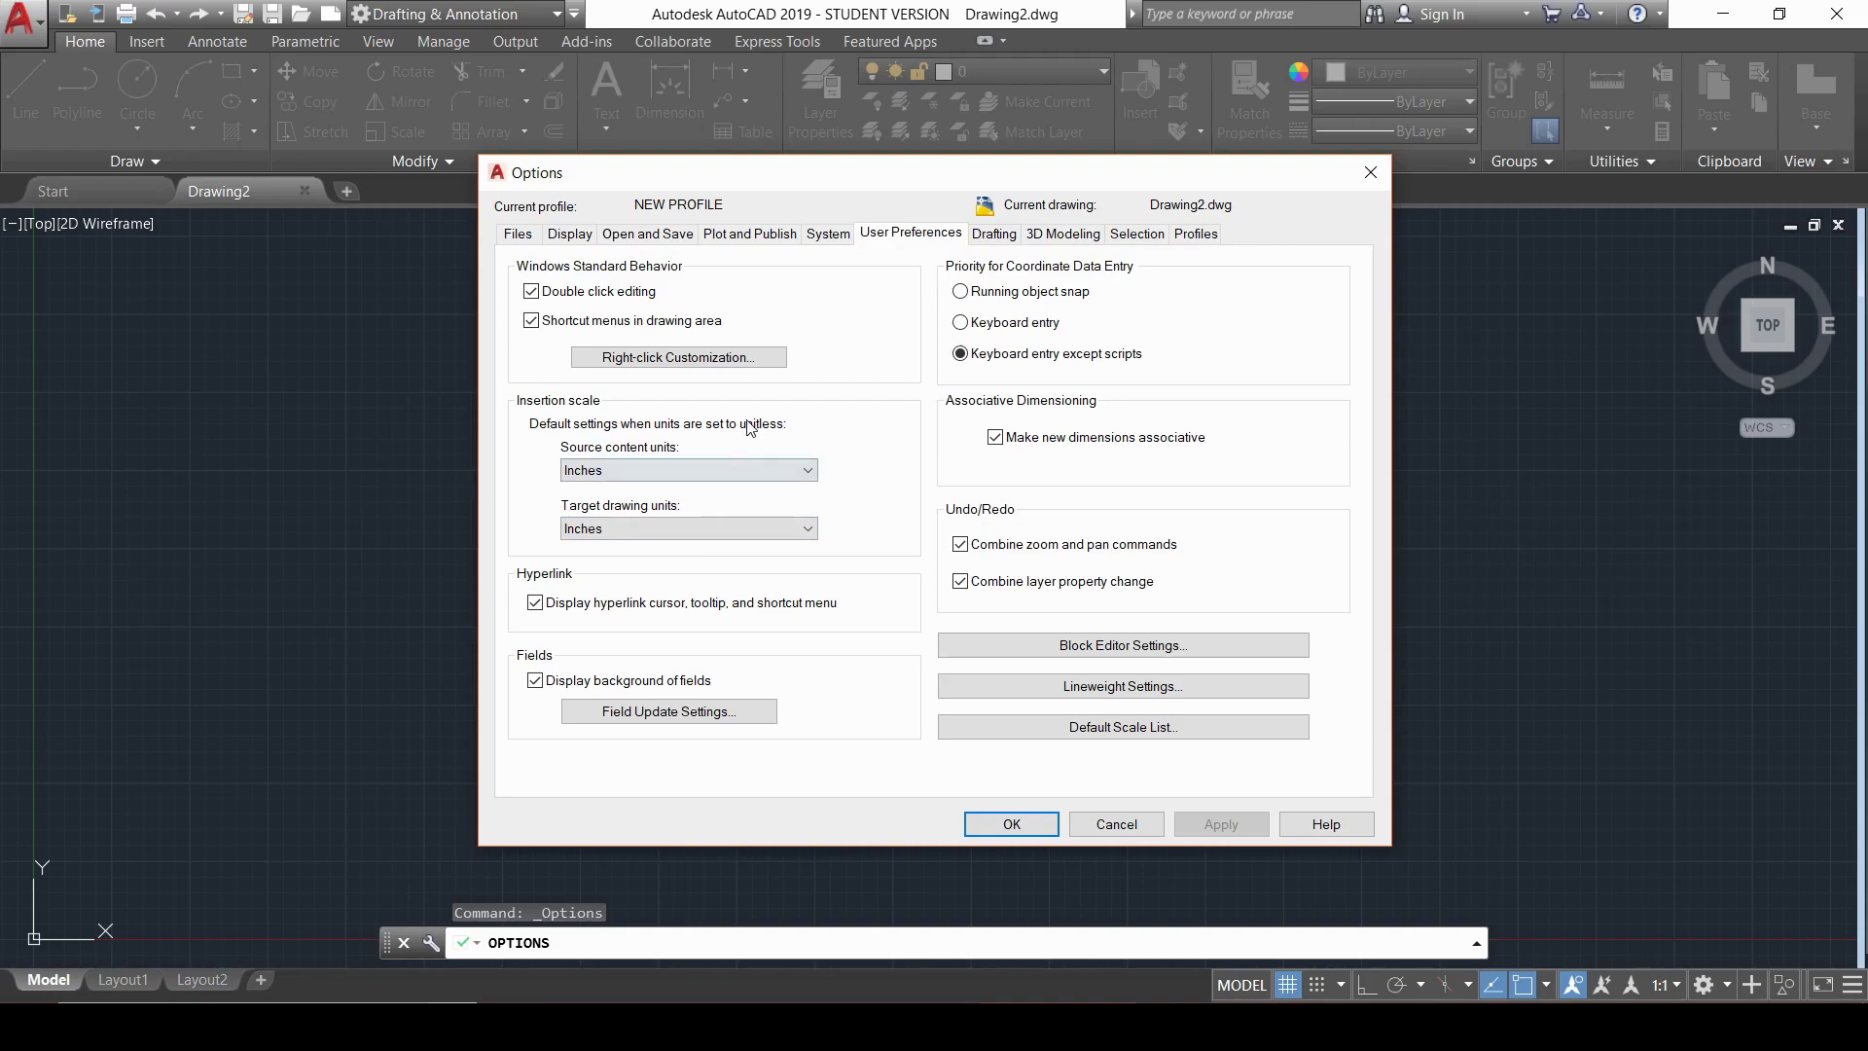
pyautogui.click(702, 358)
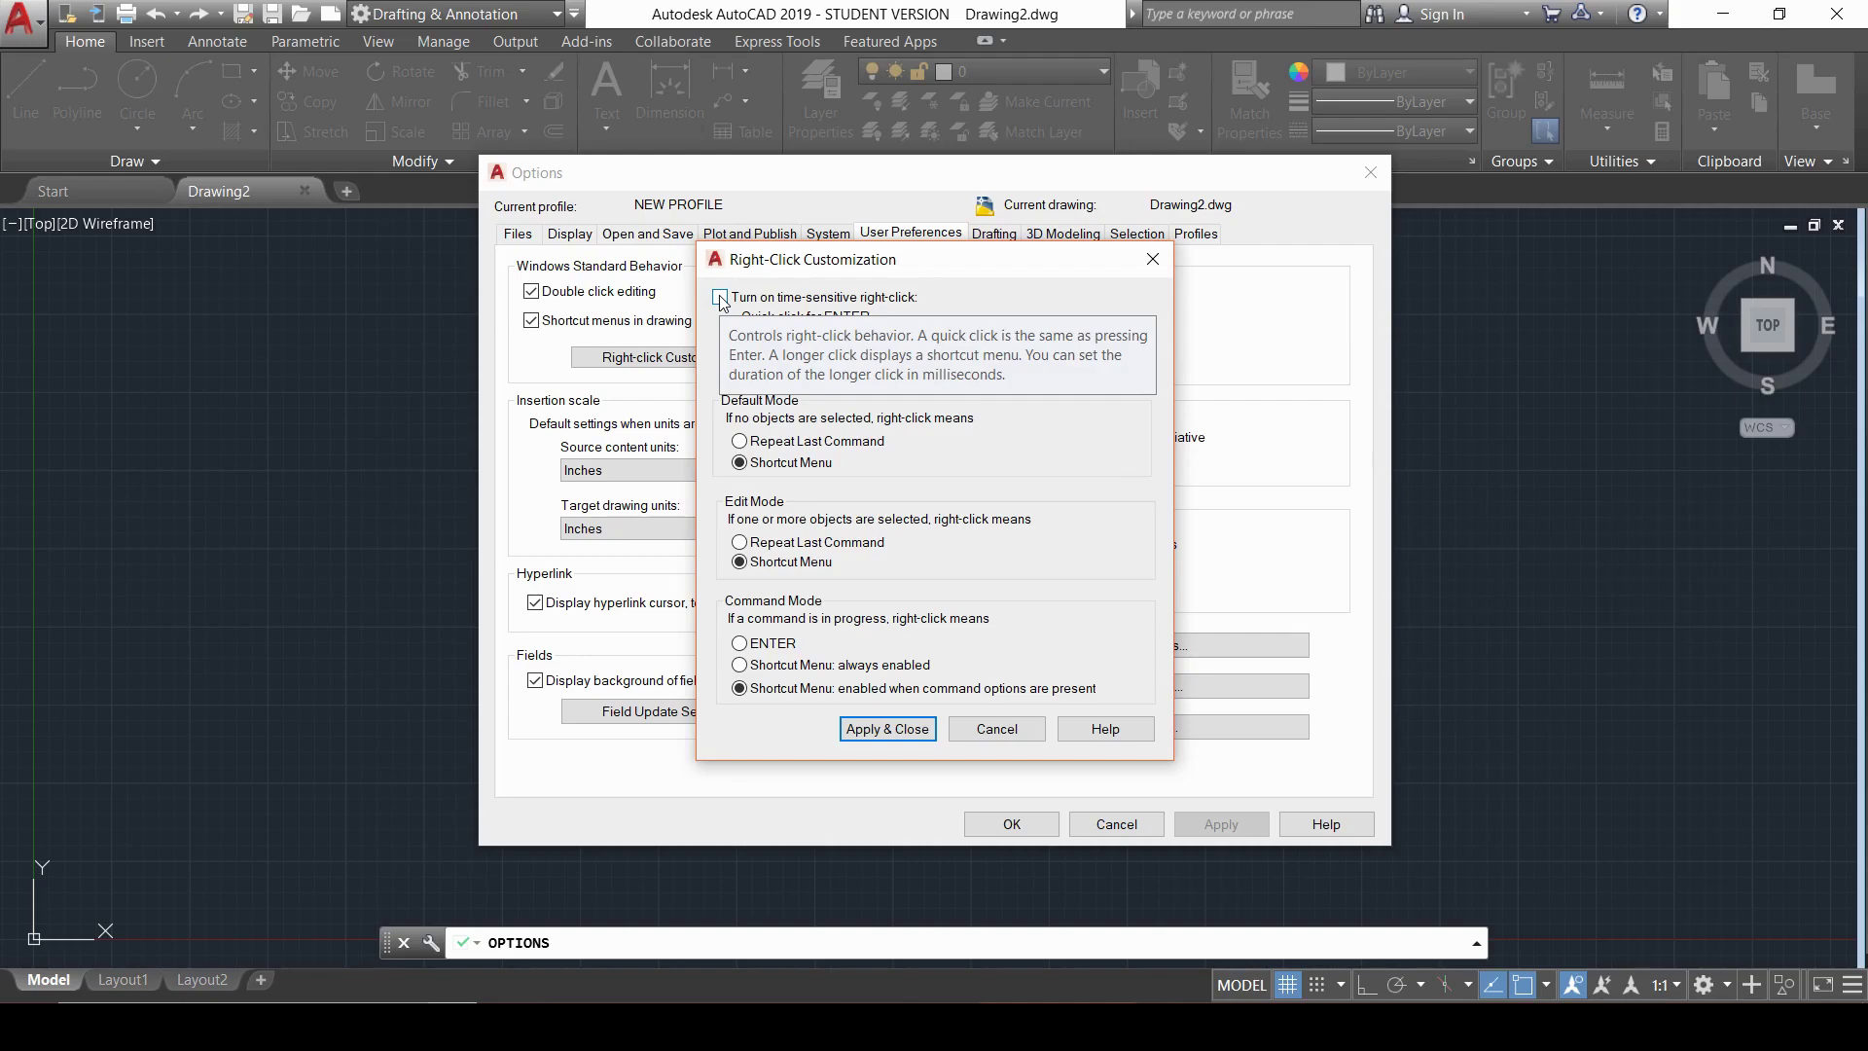
# - Enable time-sensitive right-click, apply it, and confirm the Options with OK
pyautogui.click(720, 297)
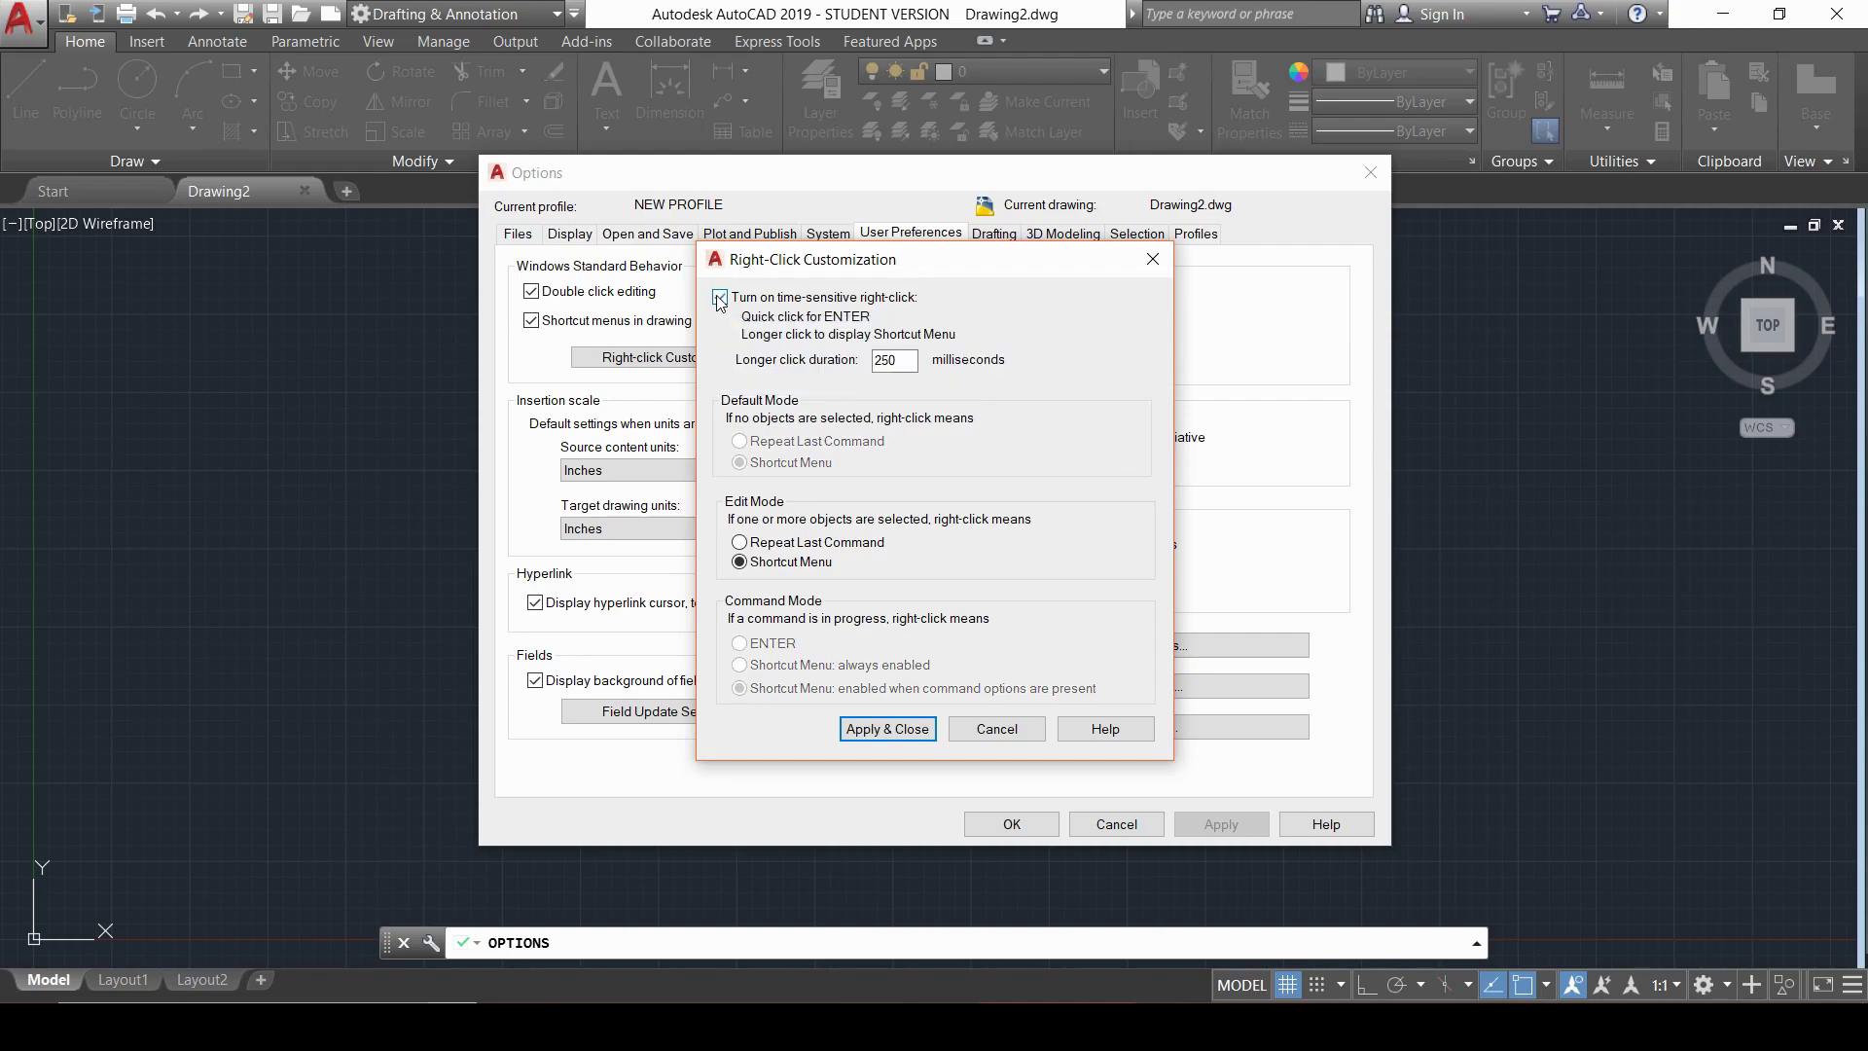
pyautogui.click(887, 729)
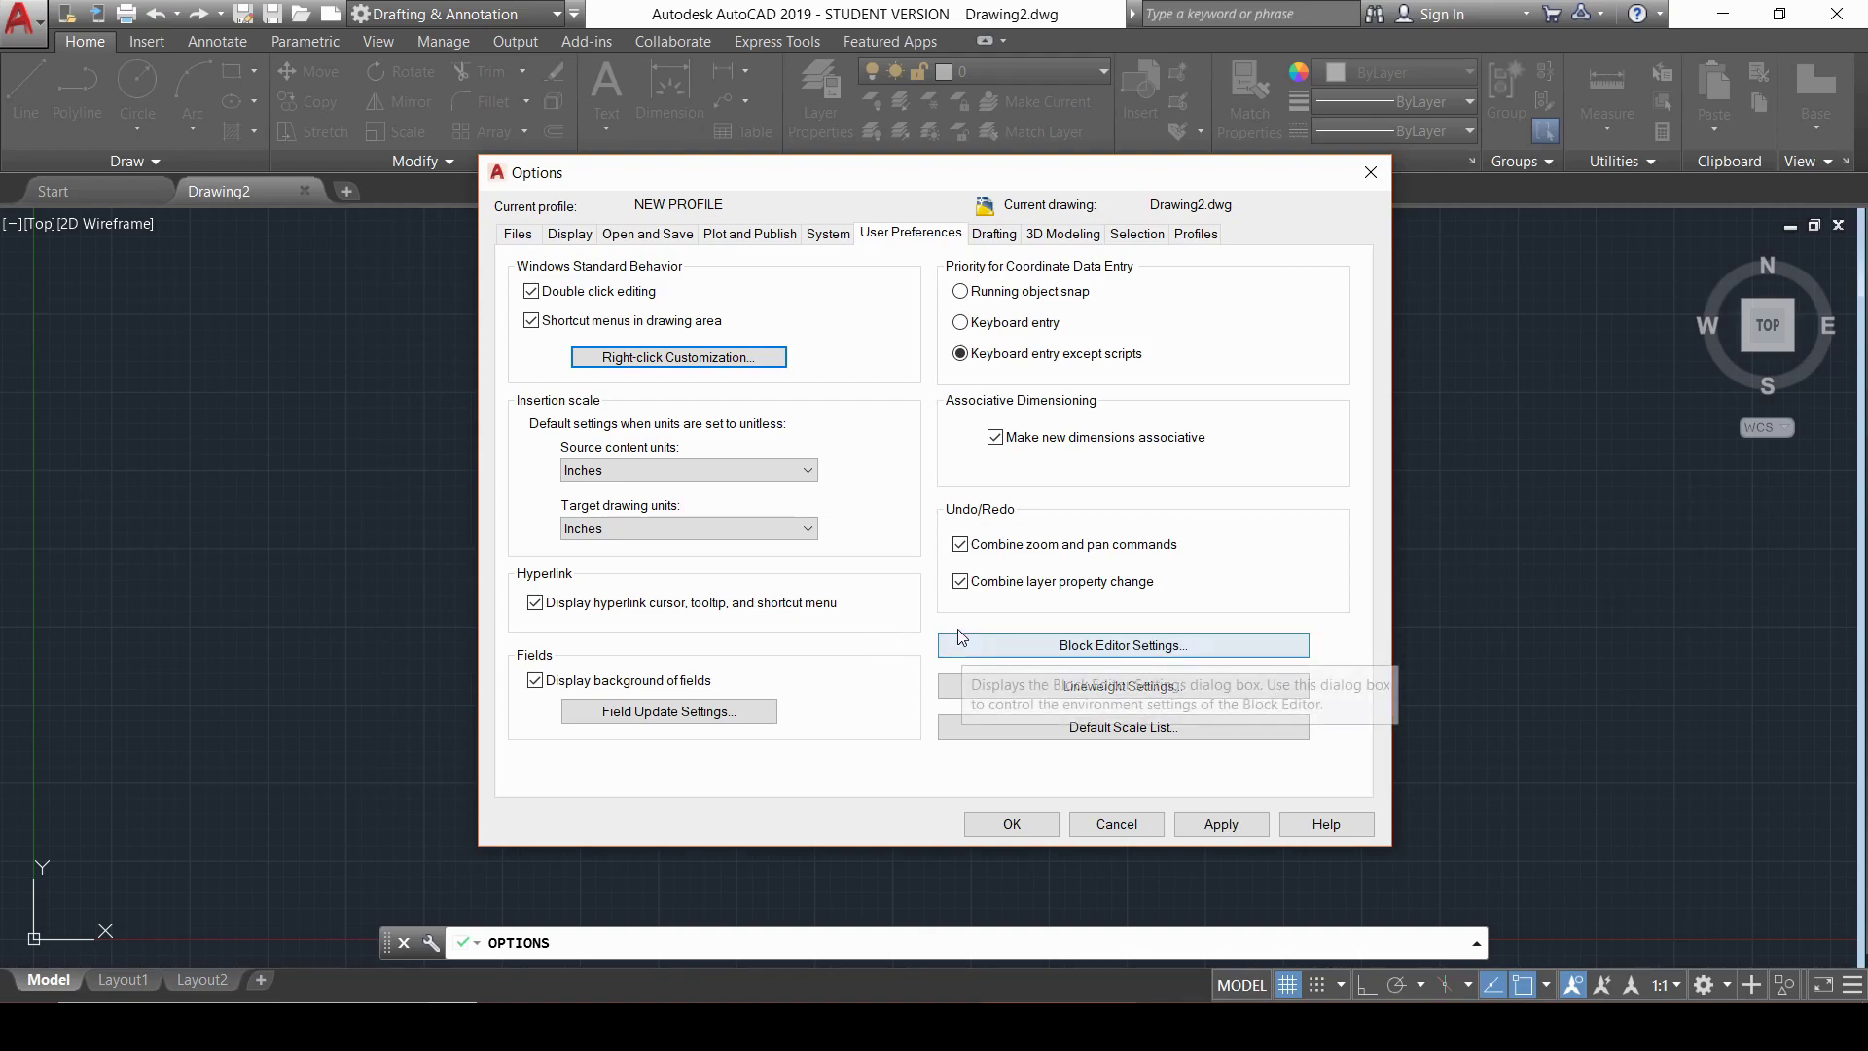
pyautogui.click(1011, 824)
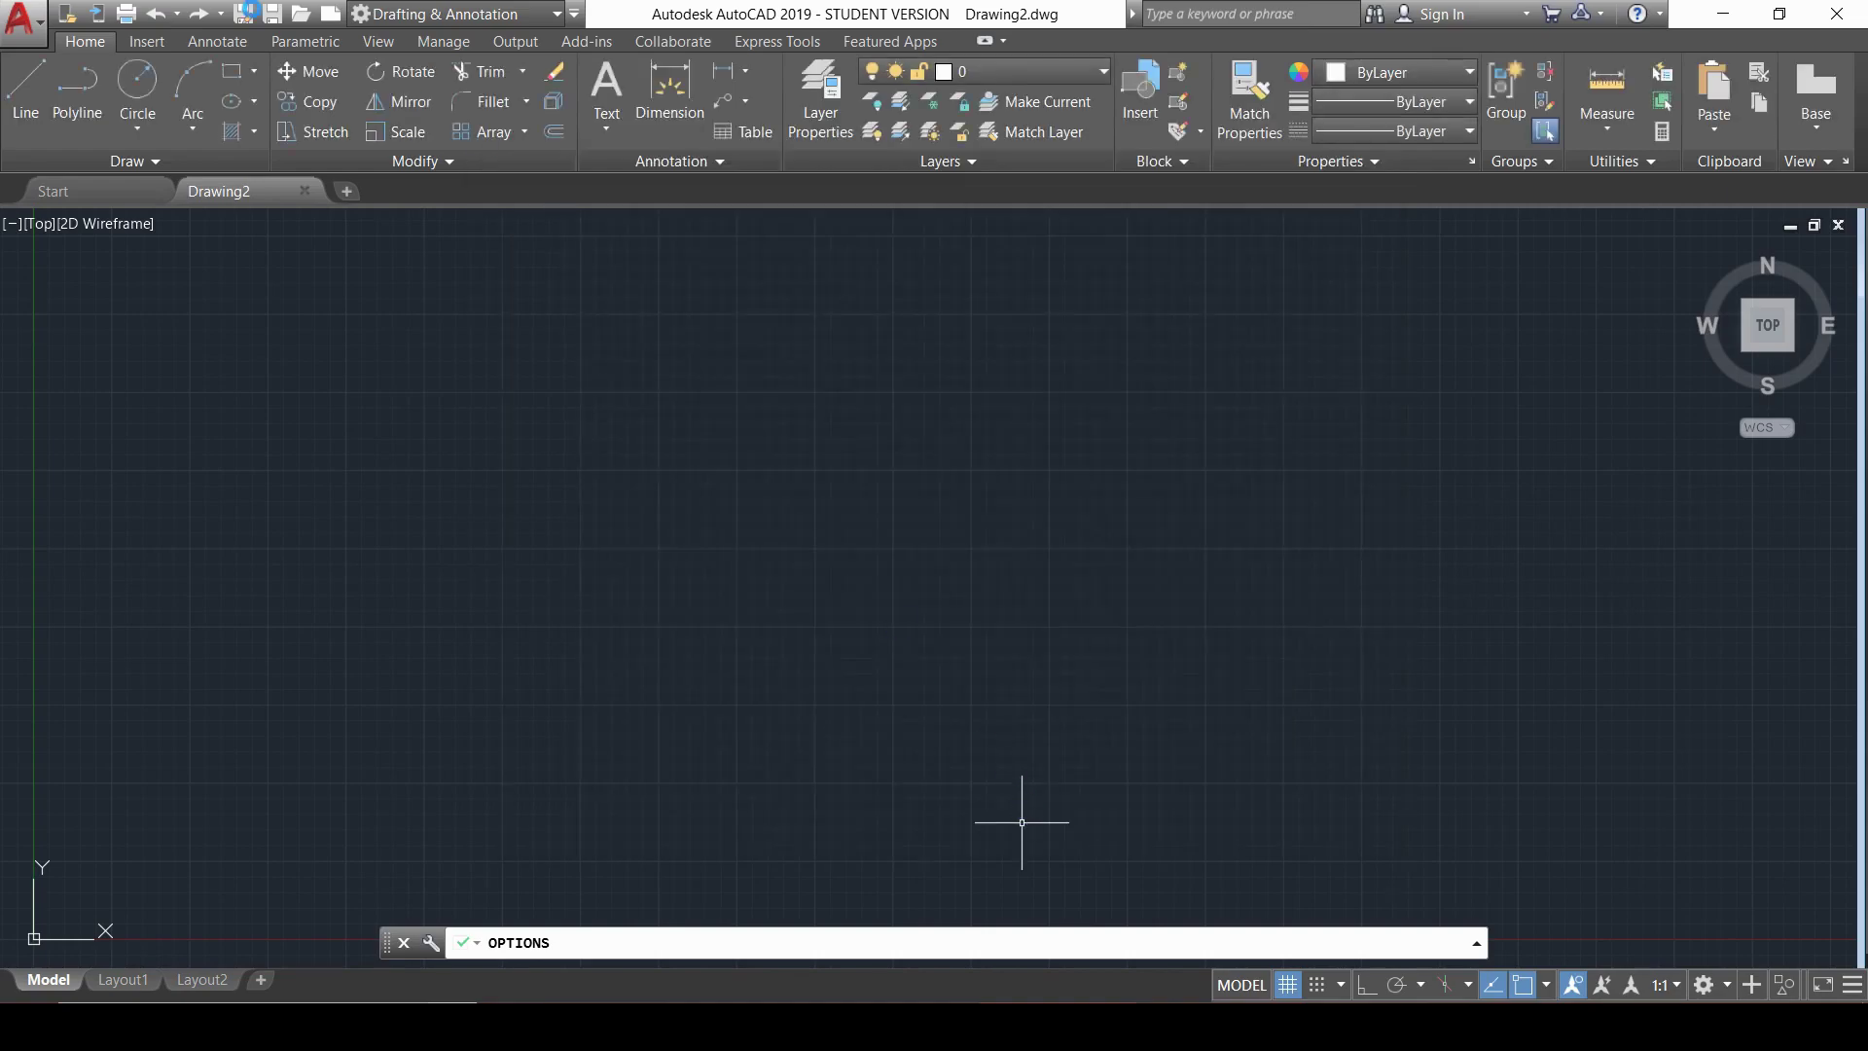
# - Open the Drawing Units dialog through Drawing Utilities in the application menu
pyautogui.click(22, 22)
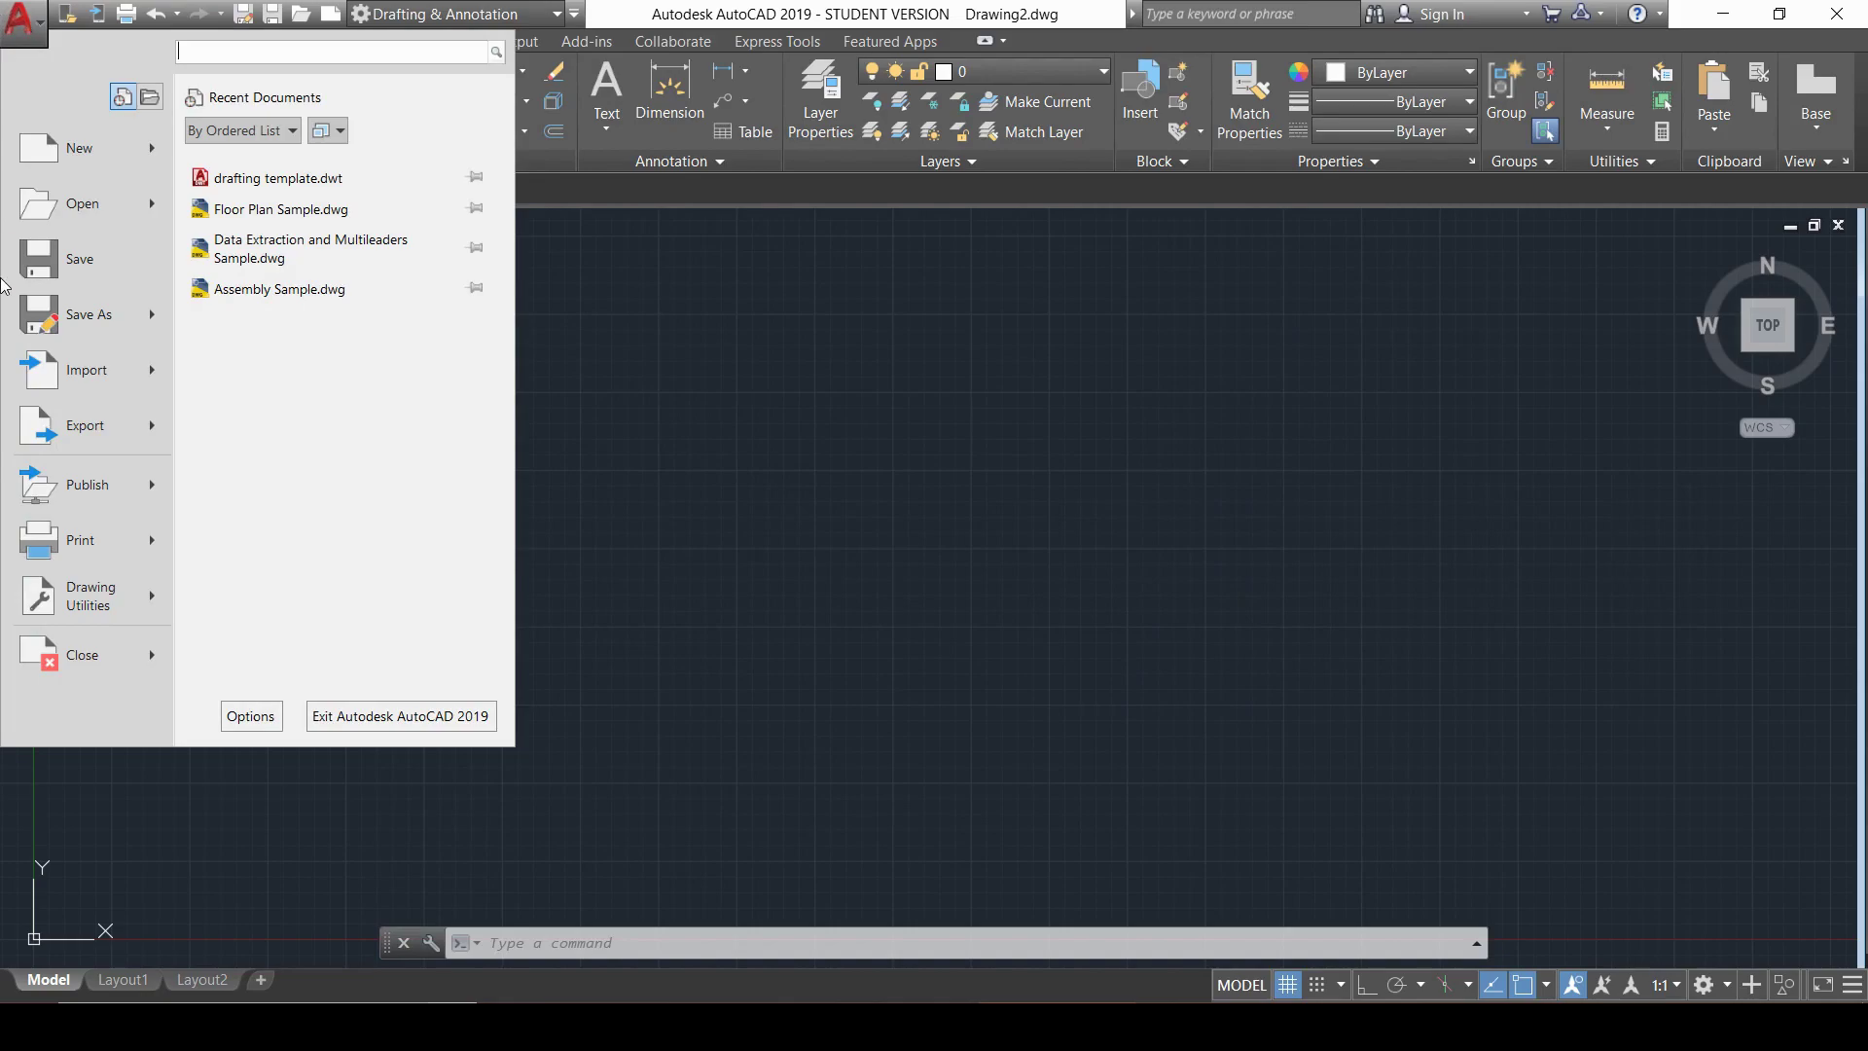
pyautogui.moveTo(98, 605)
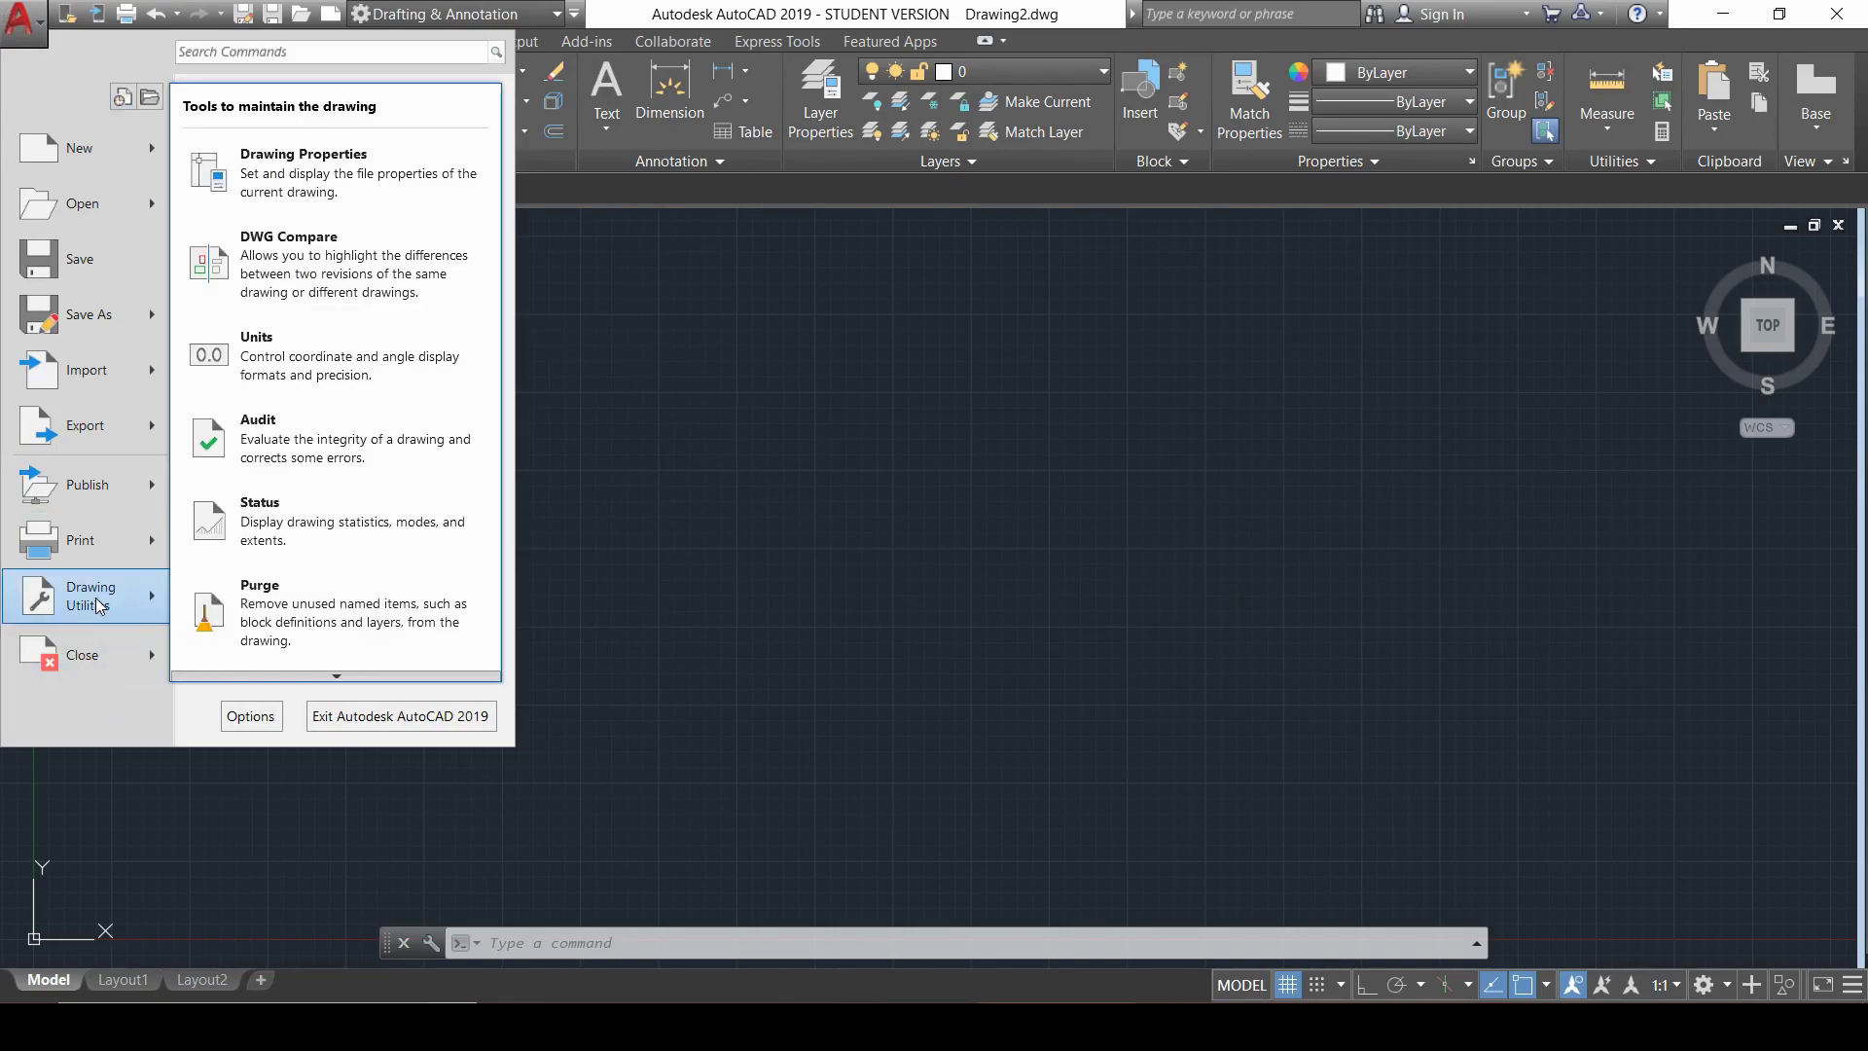
pyautogui.click(370, 382)
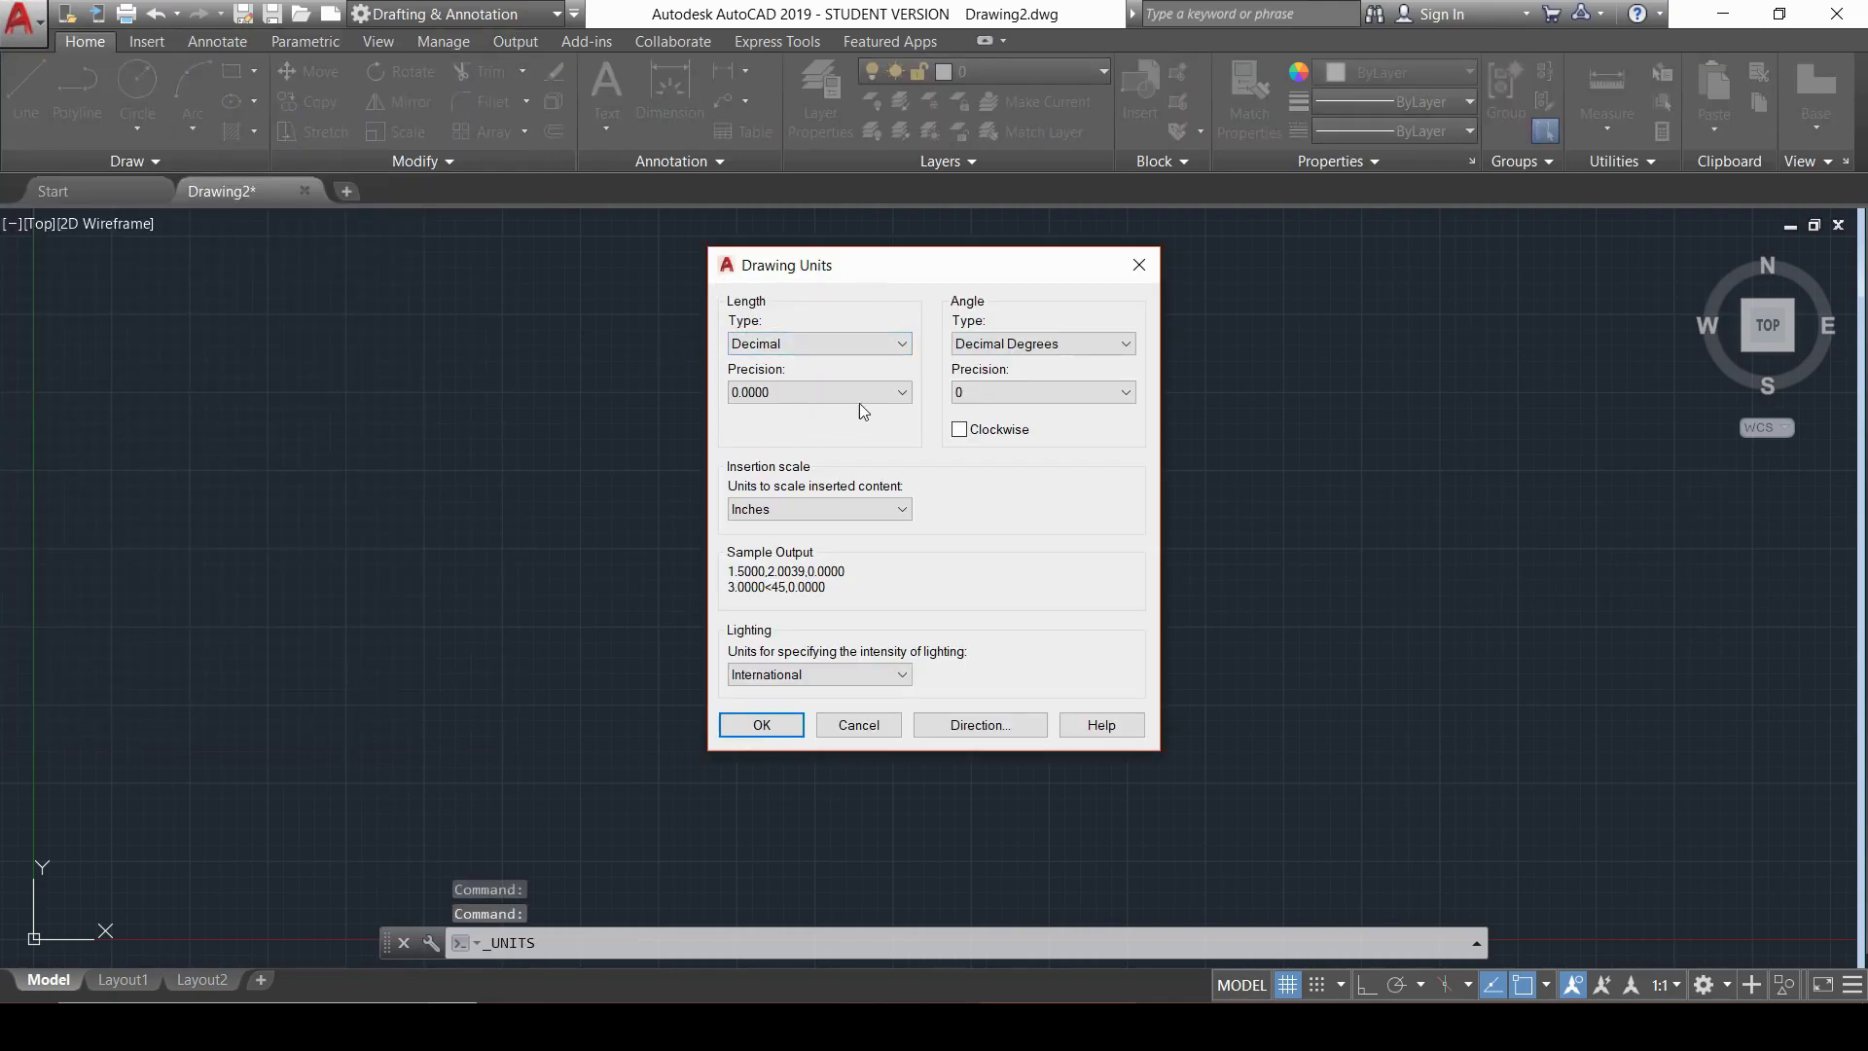
# - Set length units to Architectural with 0'-0 1/16" precision and confirm
pyautogui.click(831, 344)
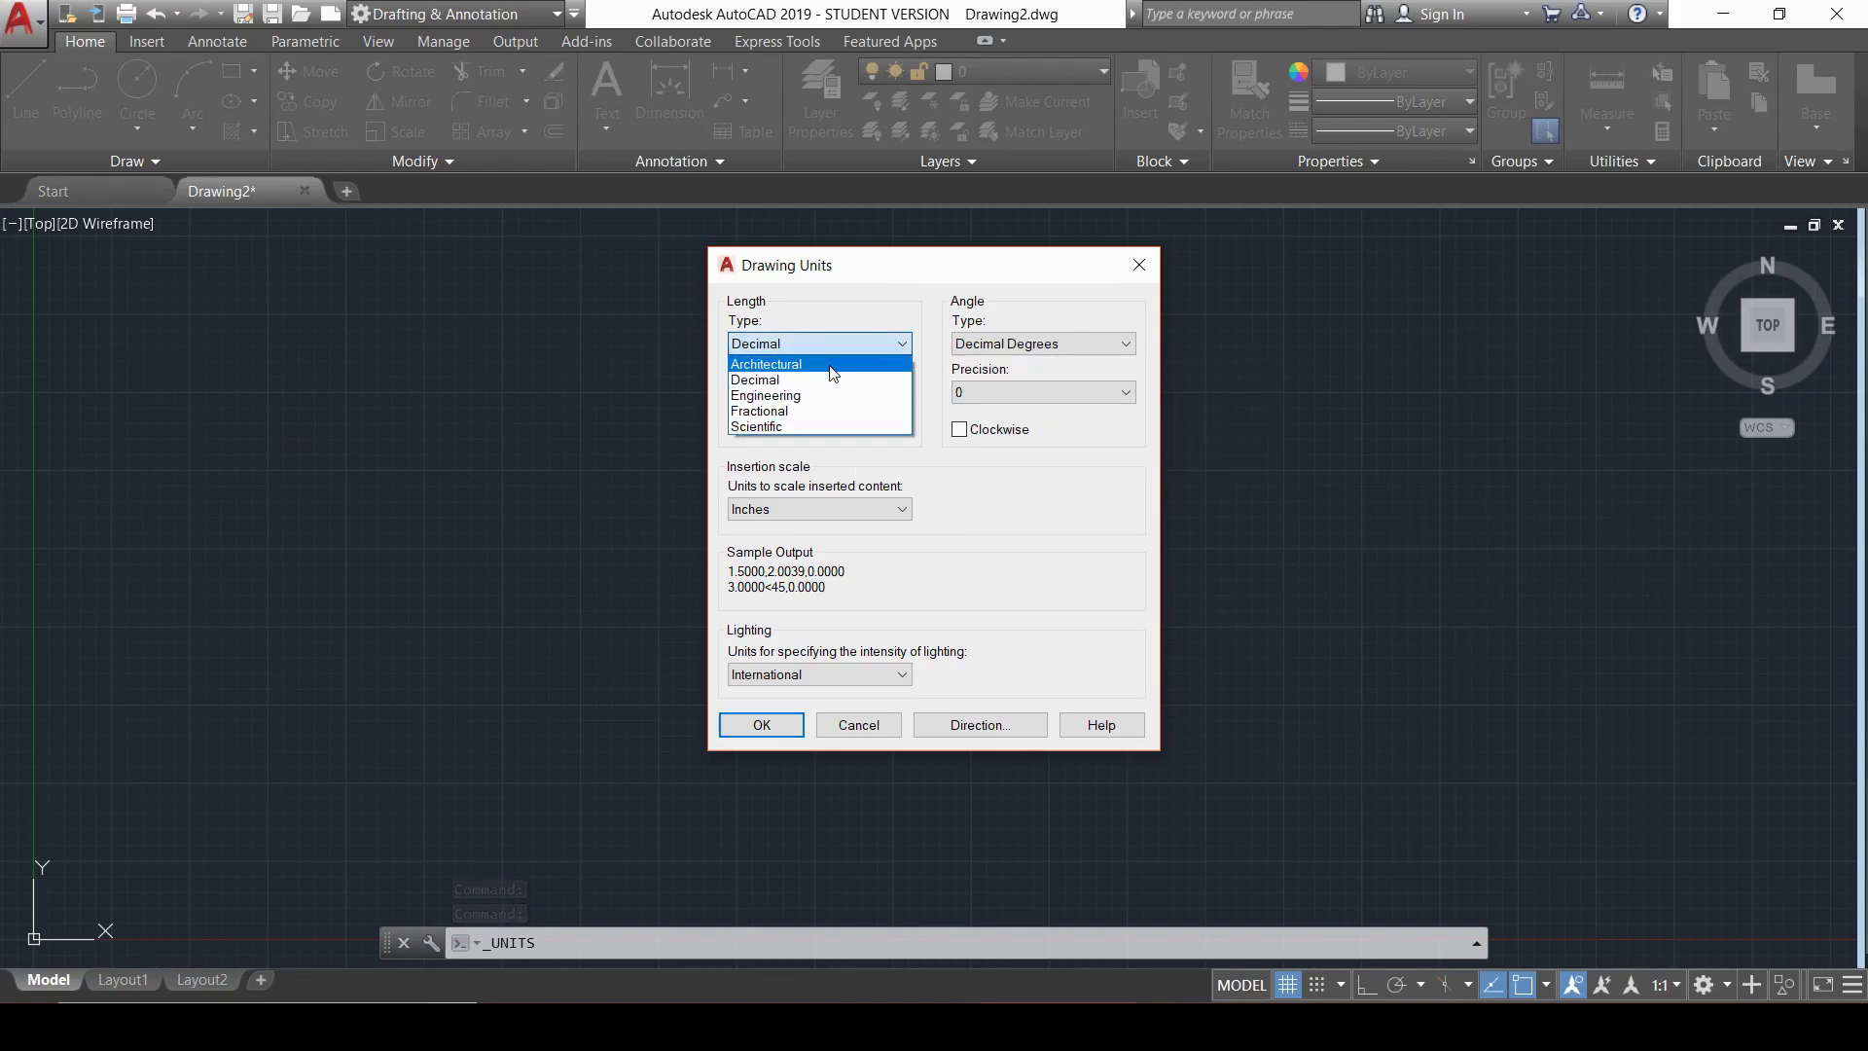
pyautogui.click(829, 365)
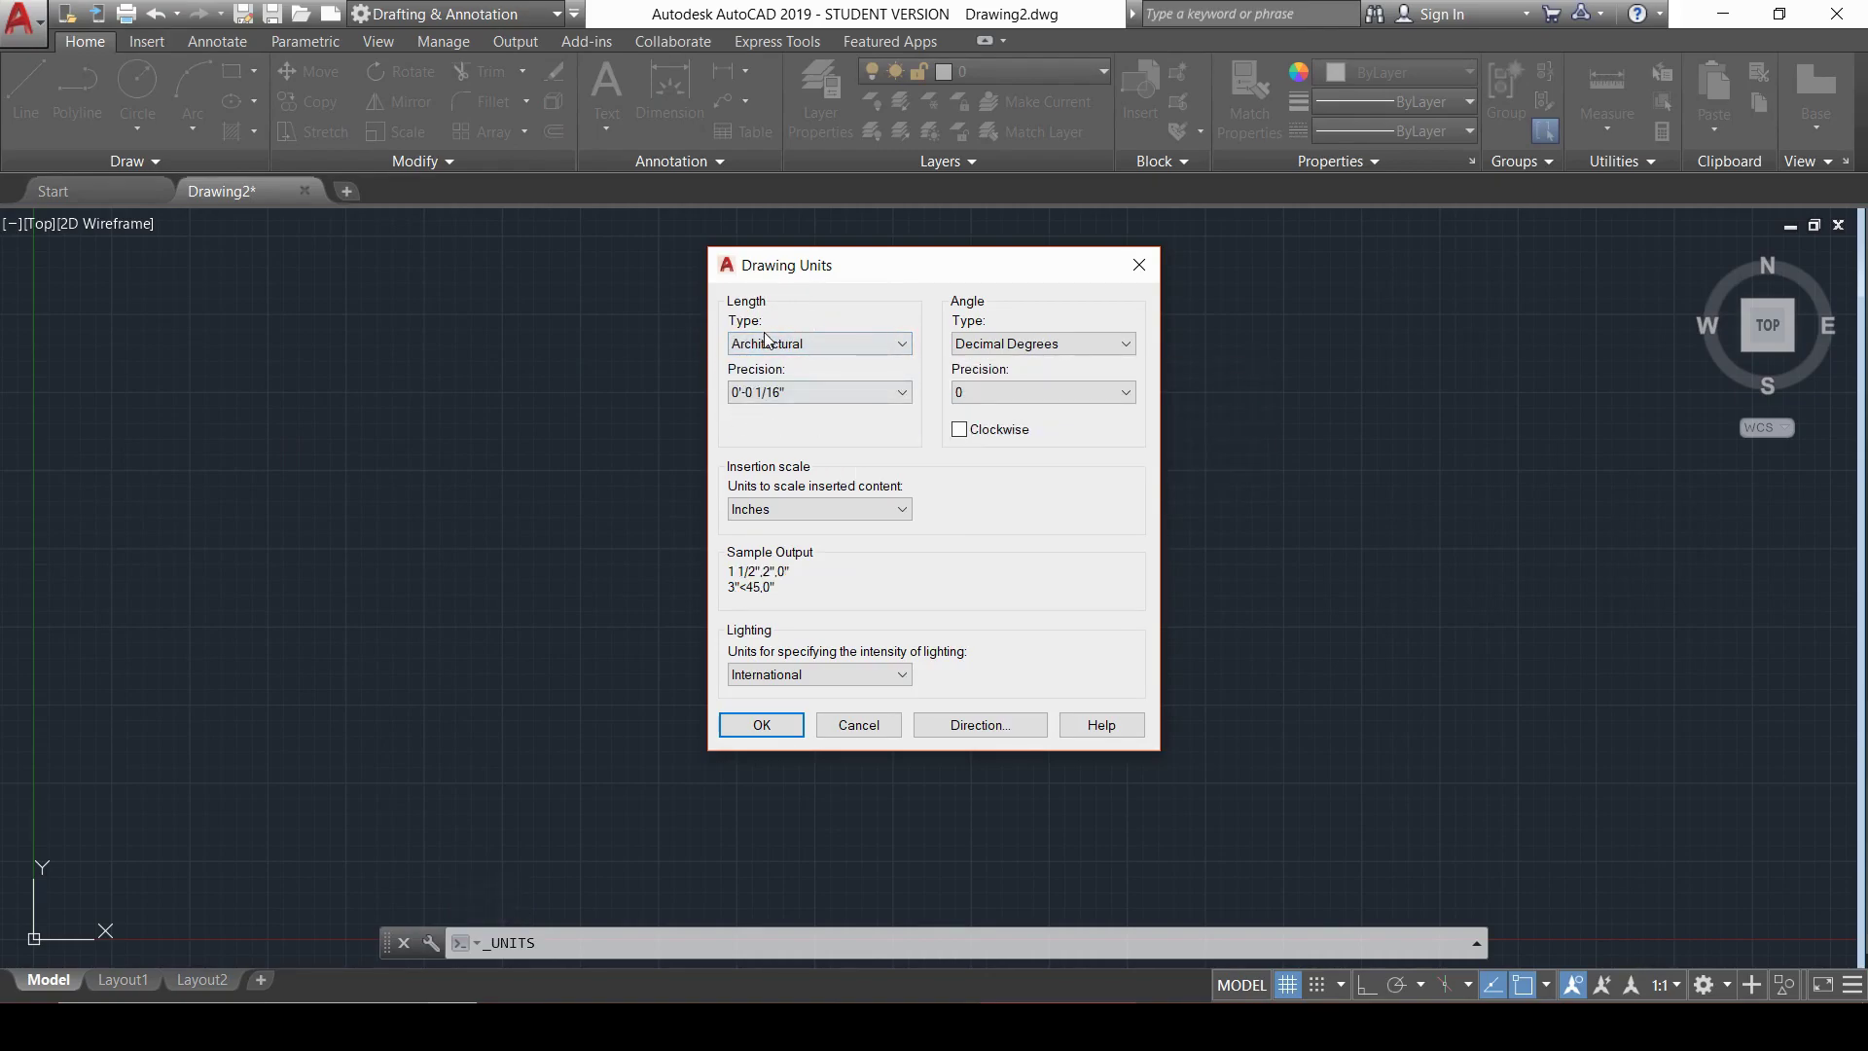
pyautogui.click(864, 393)
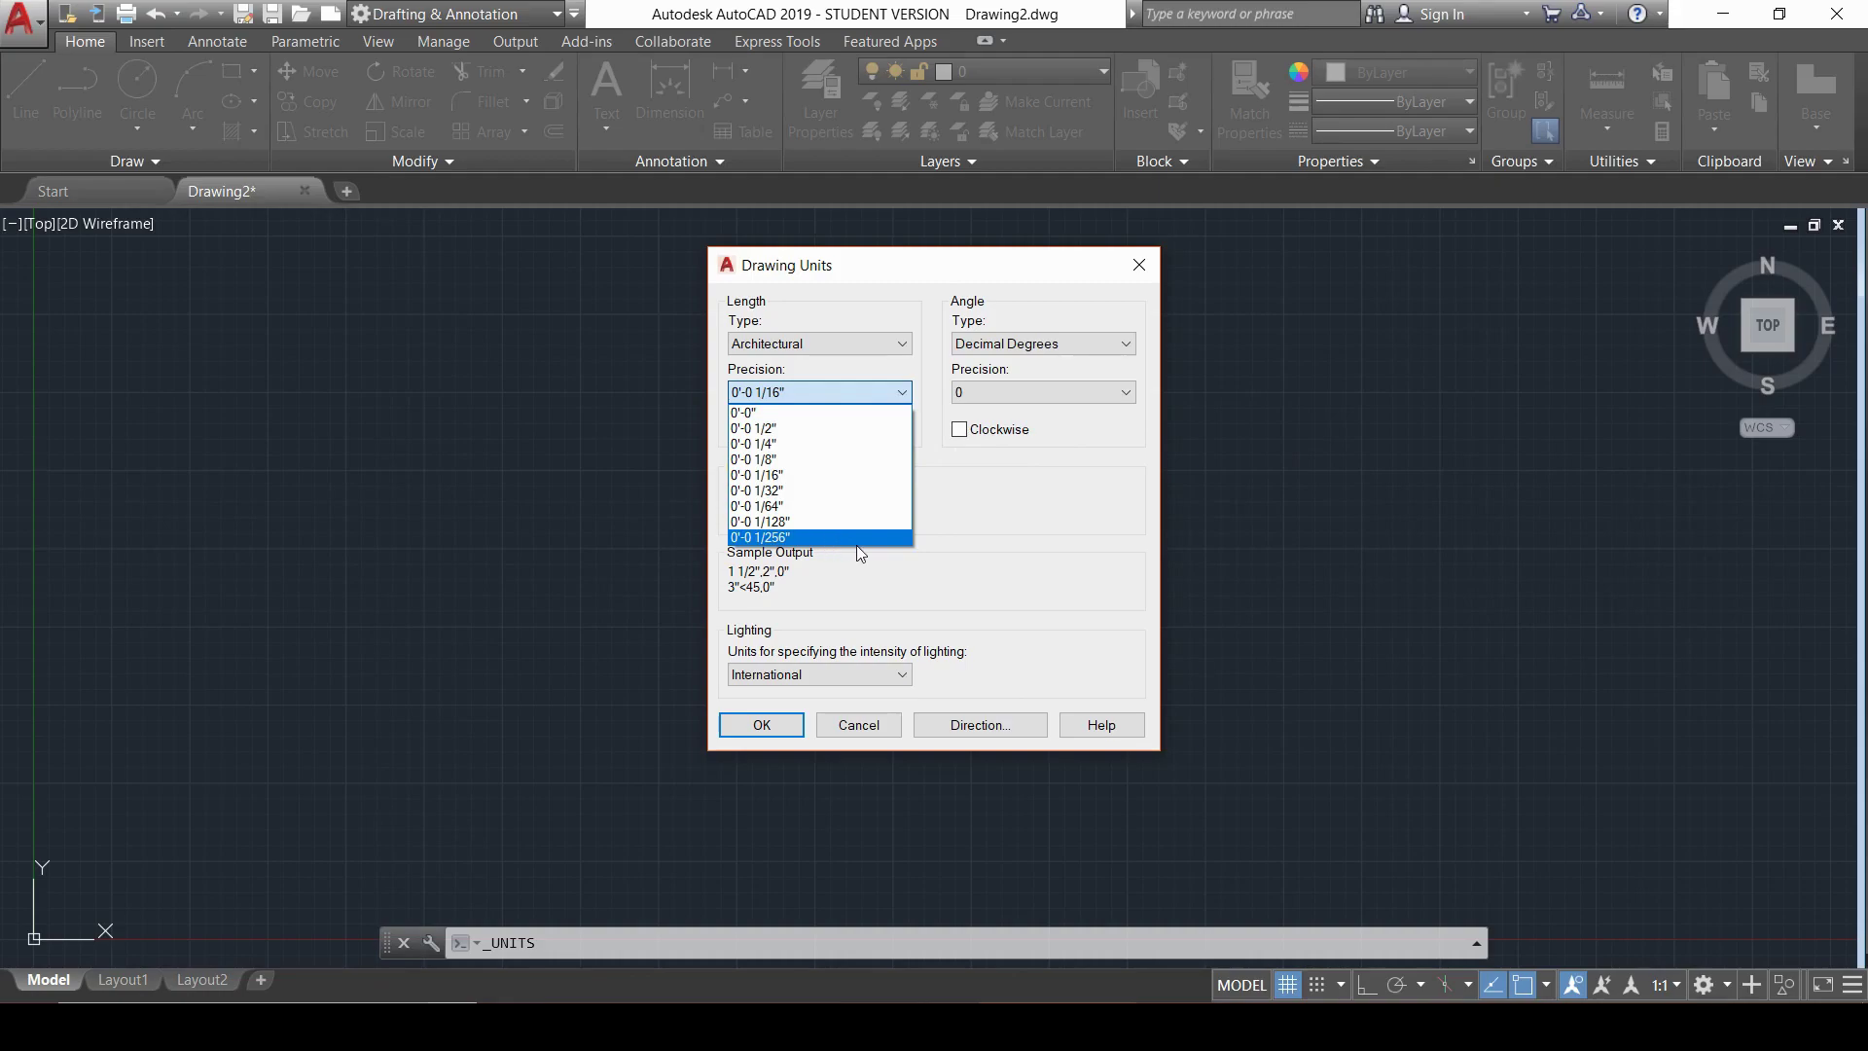
pyautogui.click(823, 477)
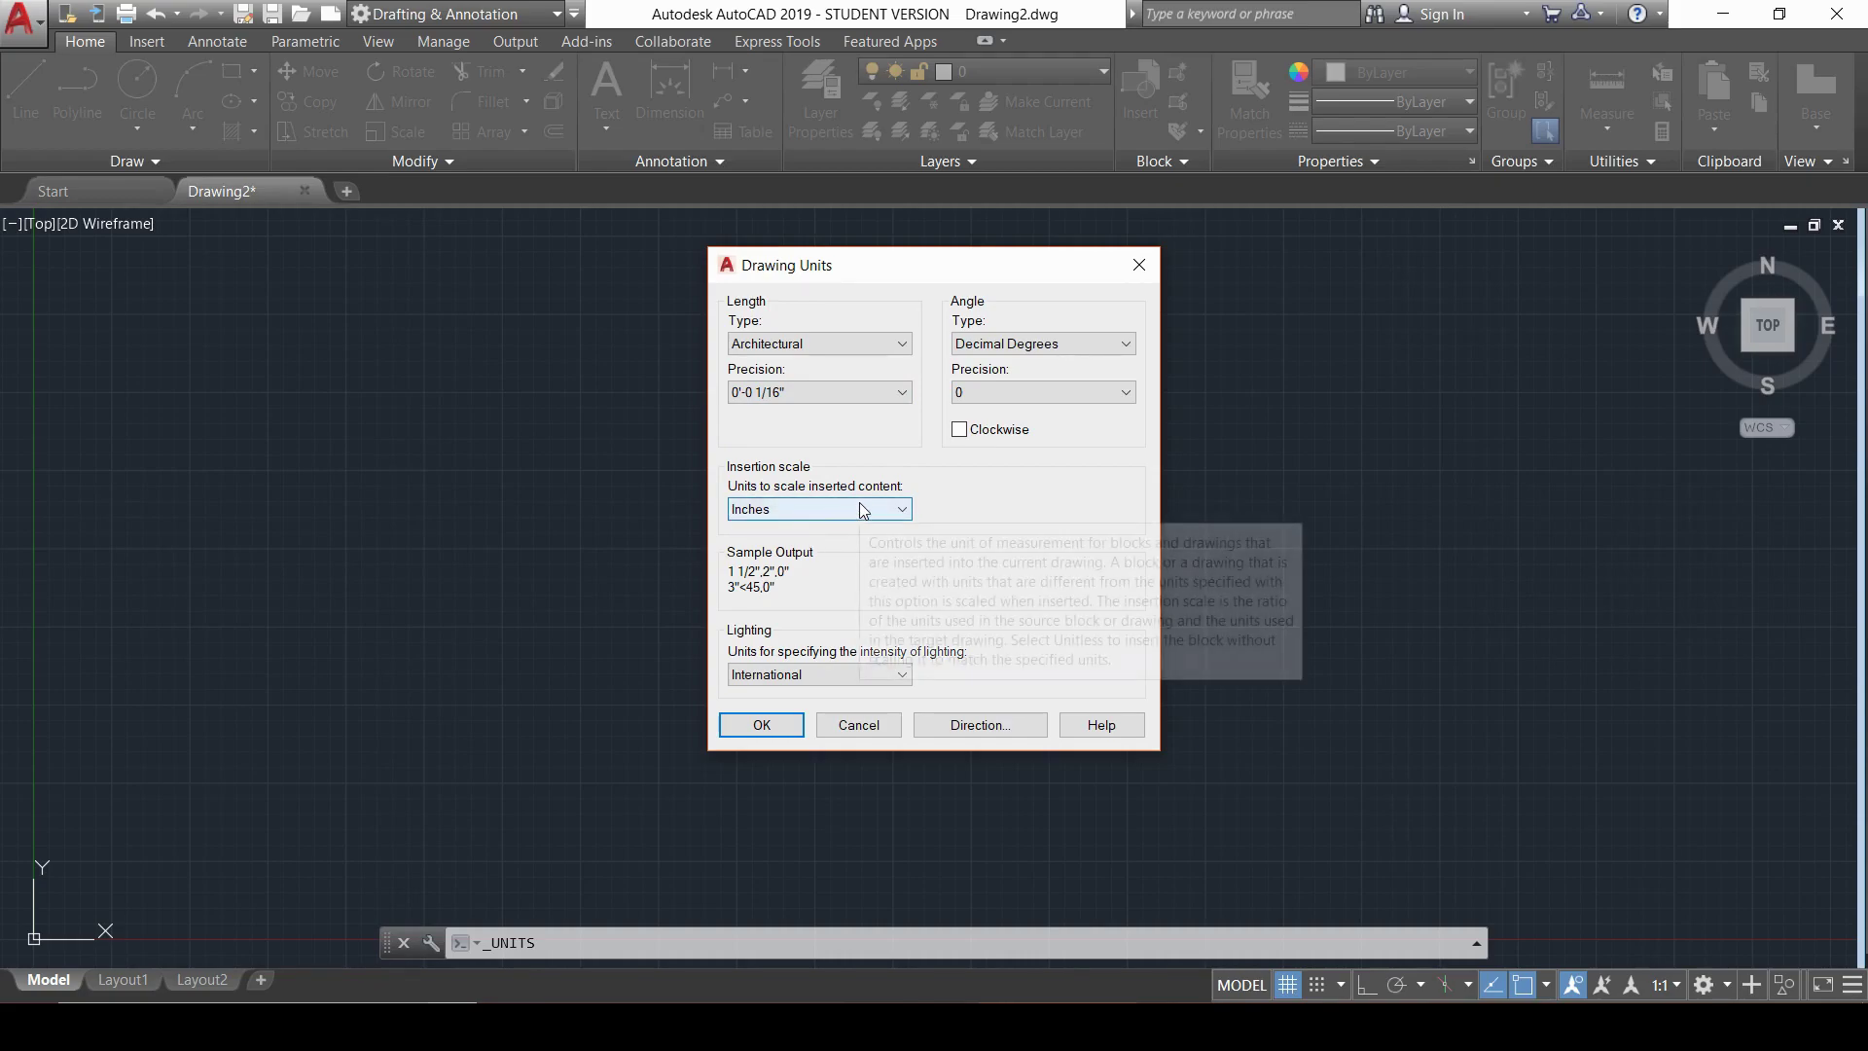
pyautogui.click(769, 725)
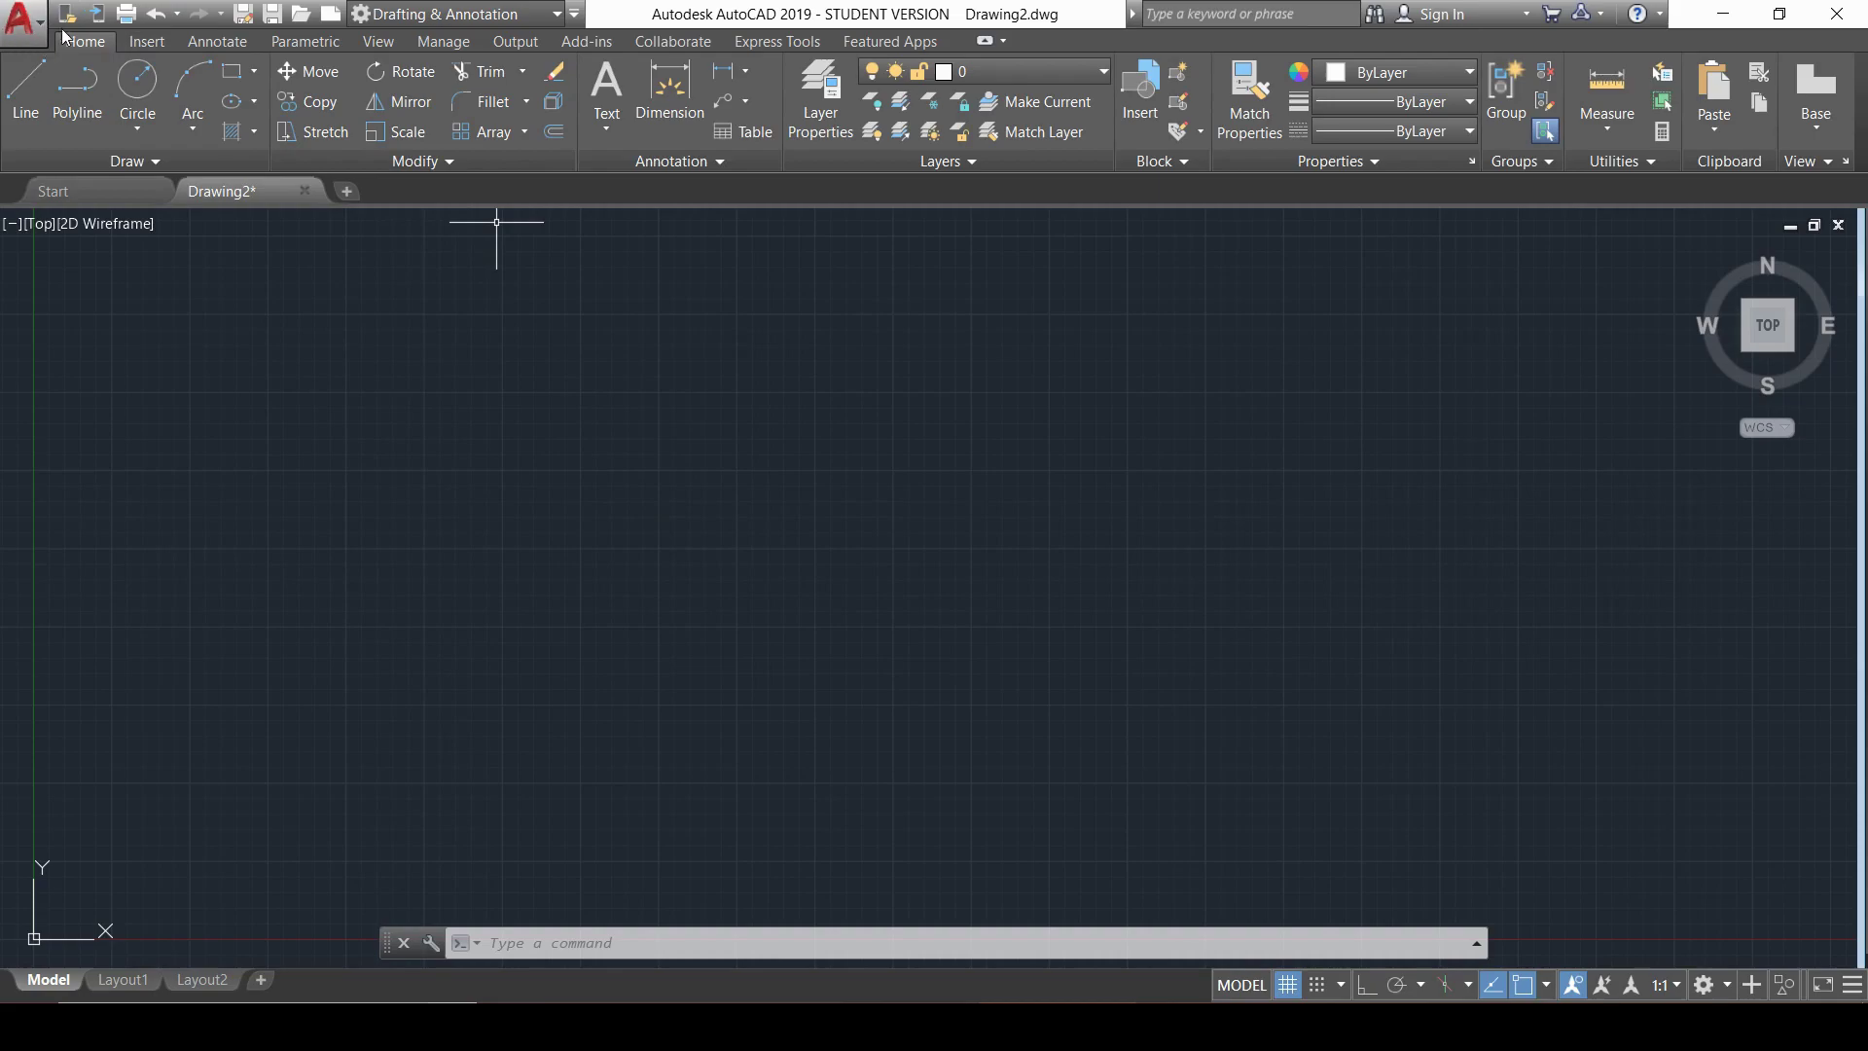
# - Choose Save As Drawing Template from the application menu
pyautogui.click(21, 16)
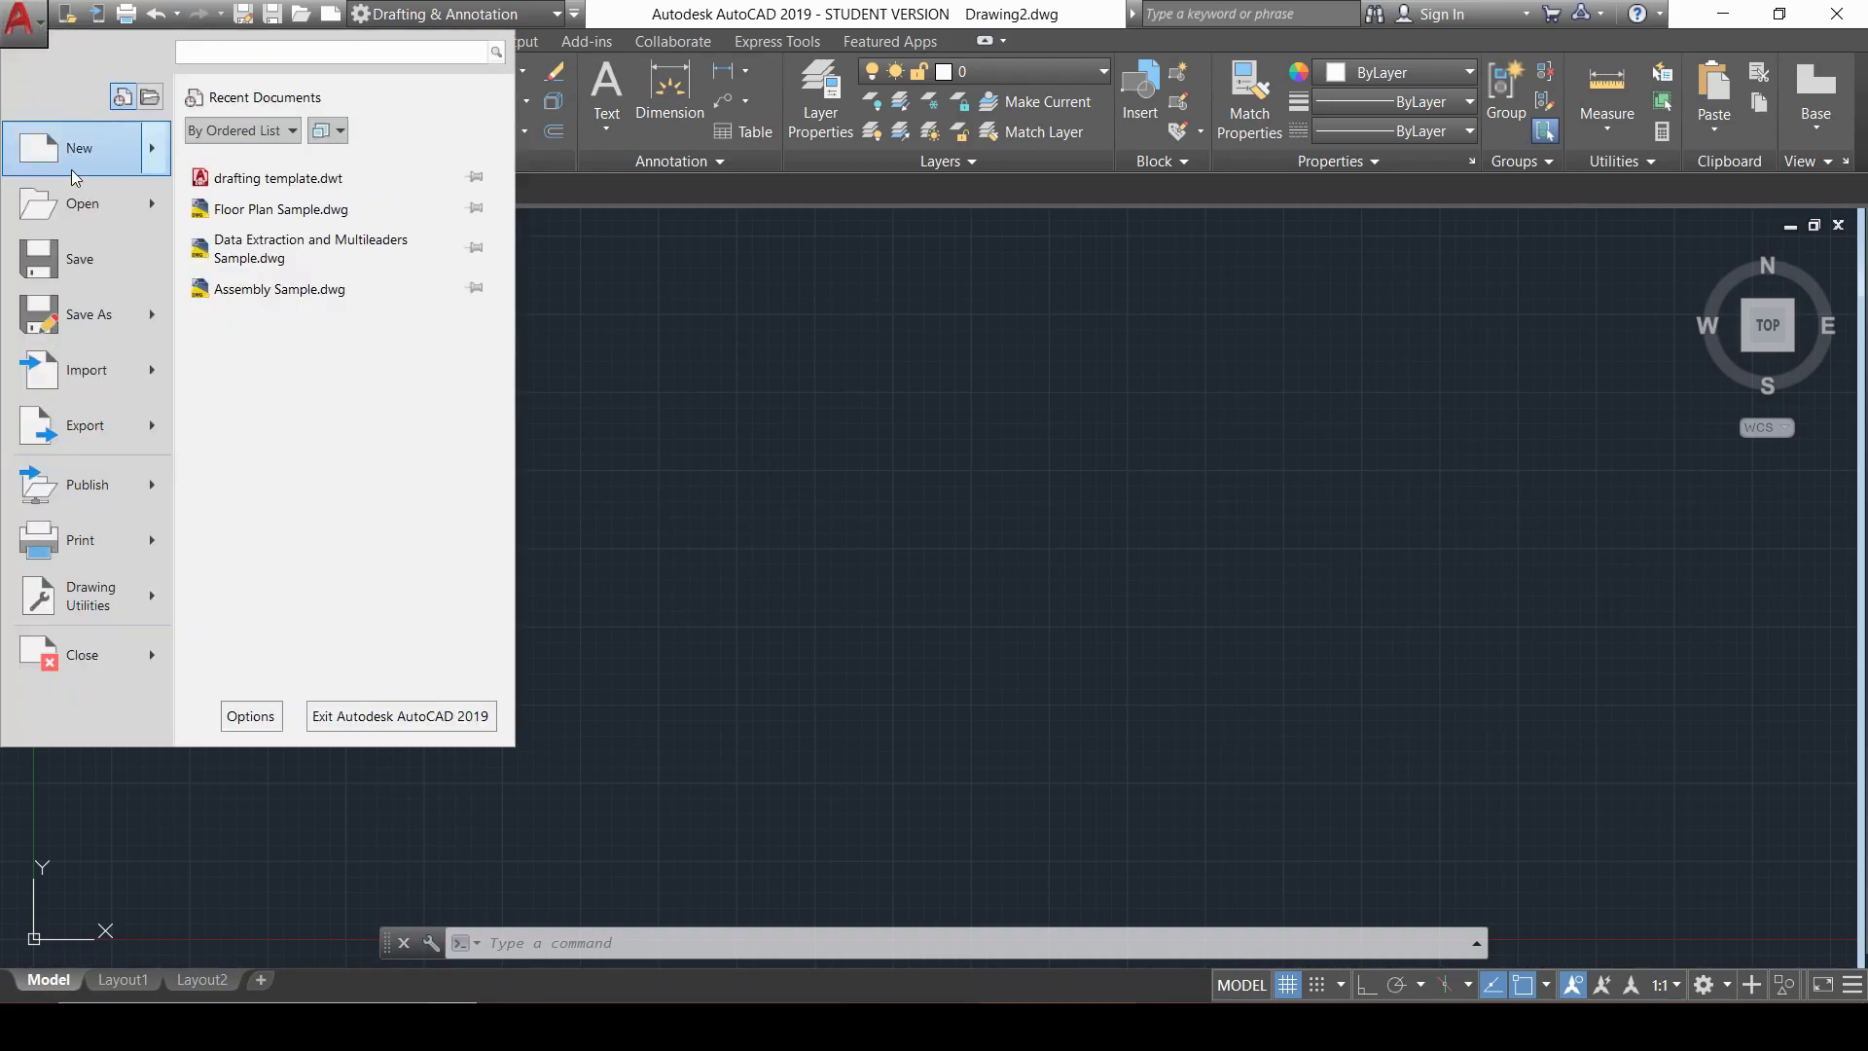
pyautogui.moveTo(80, 316)
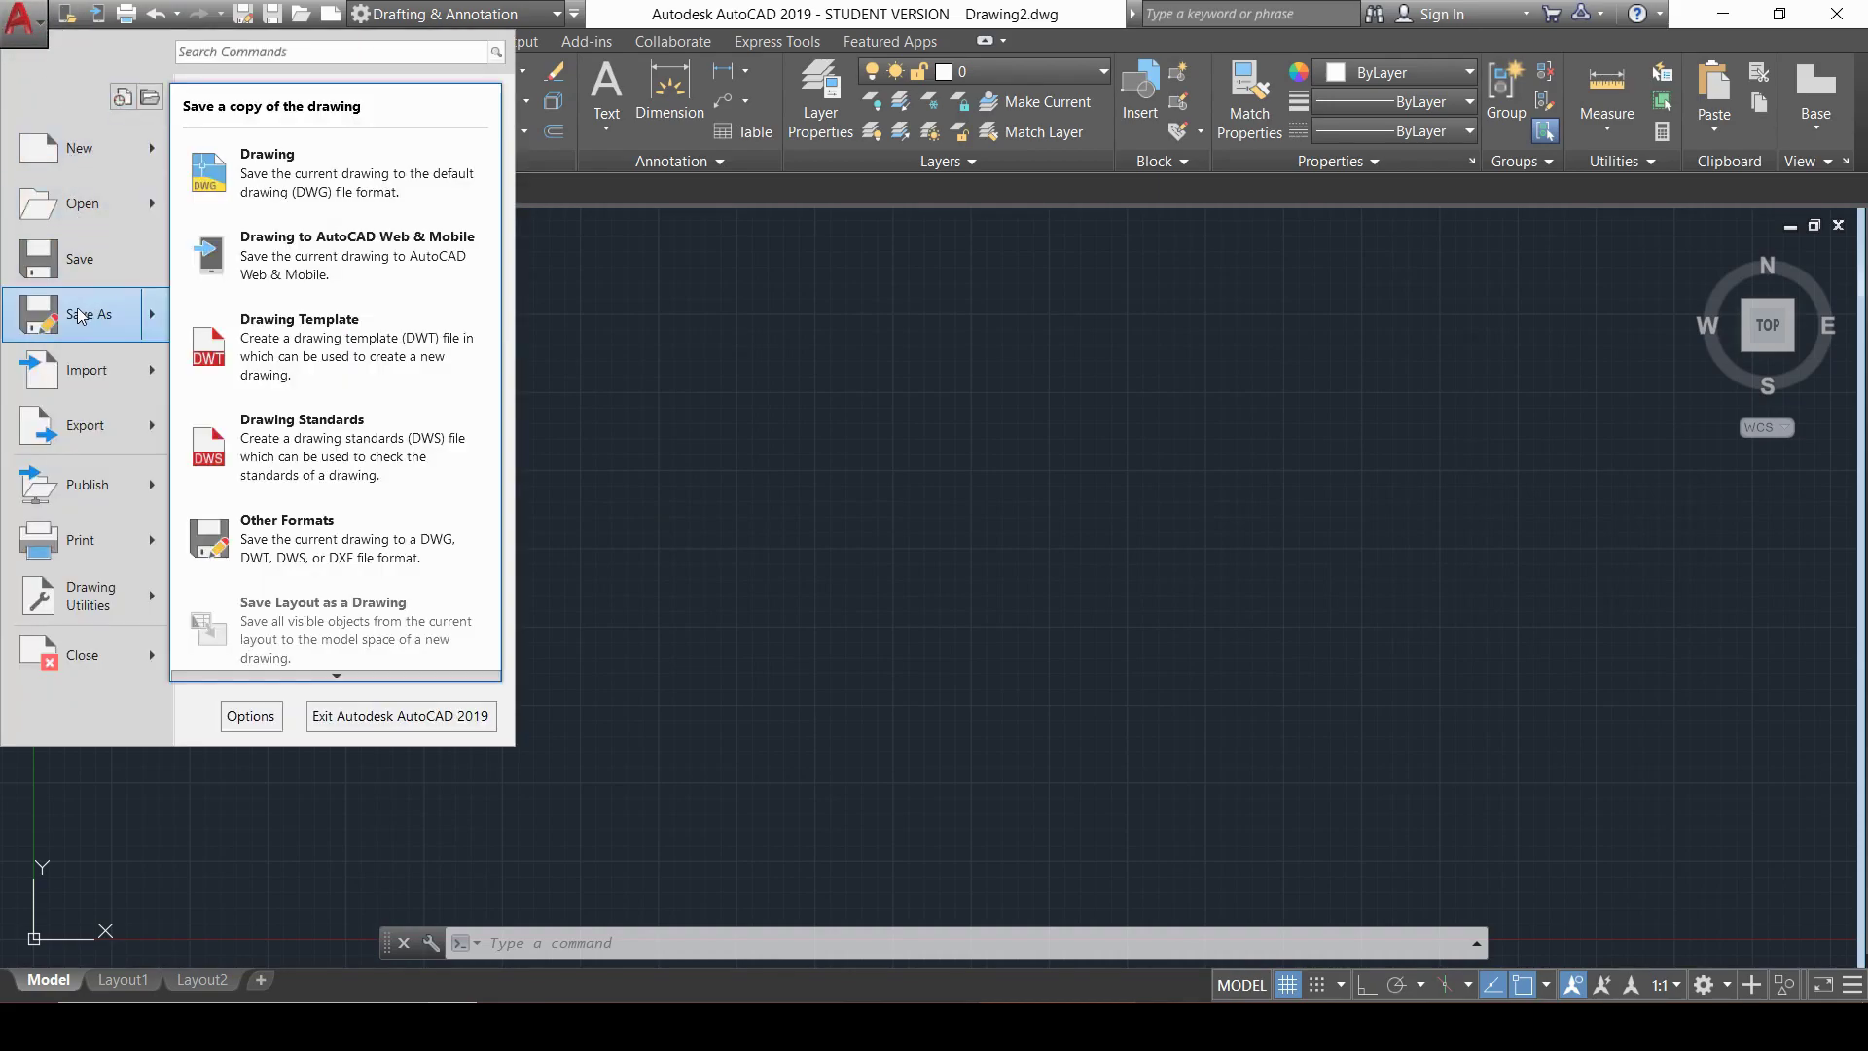
pyautogui.click(364, 354)
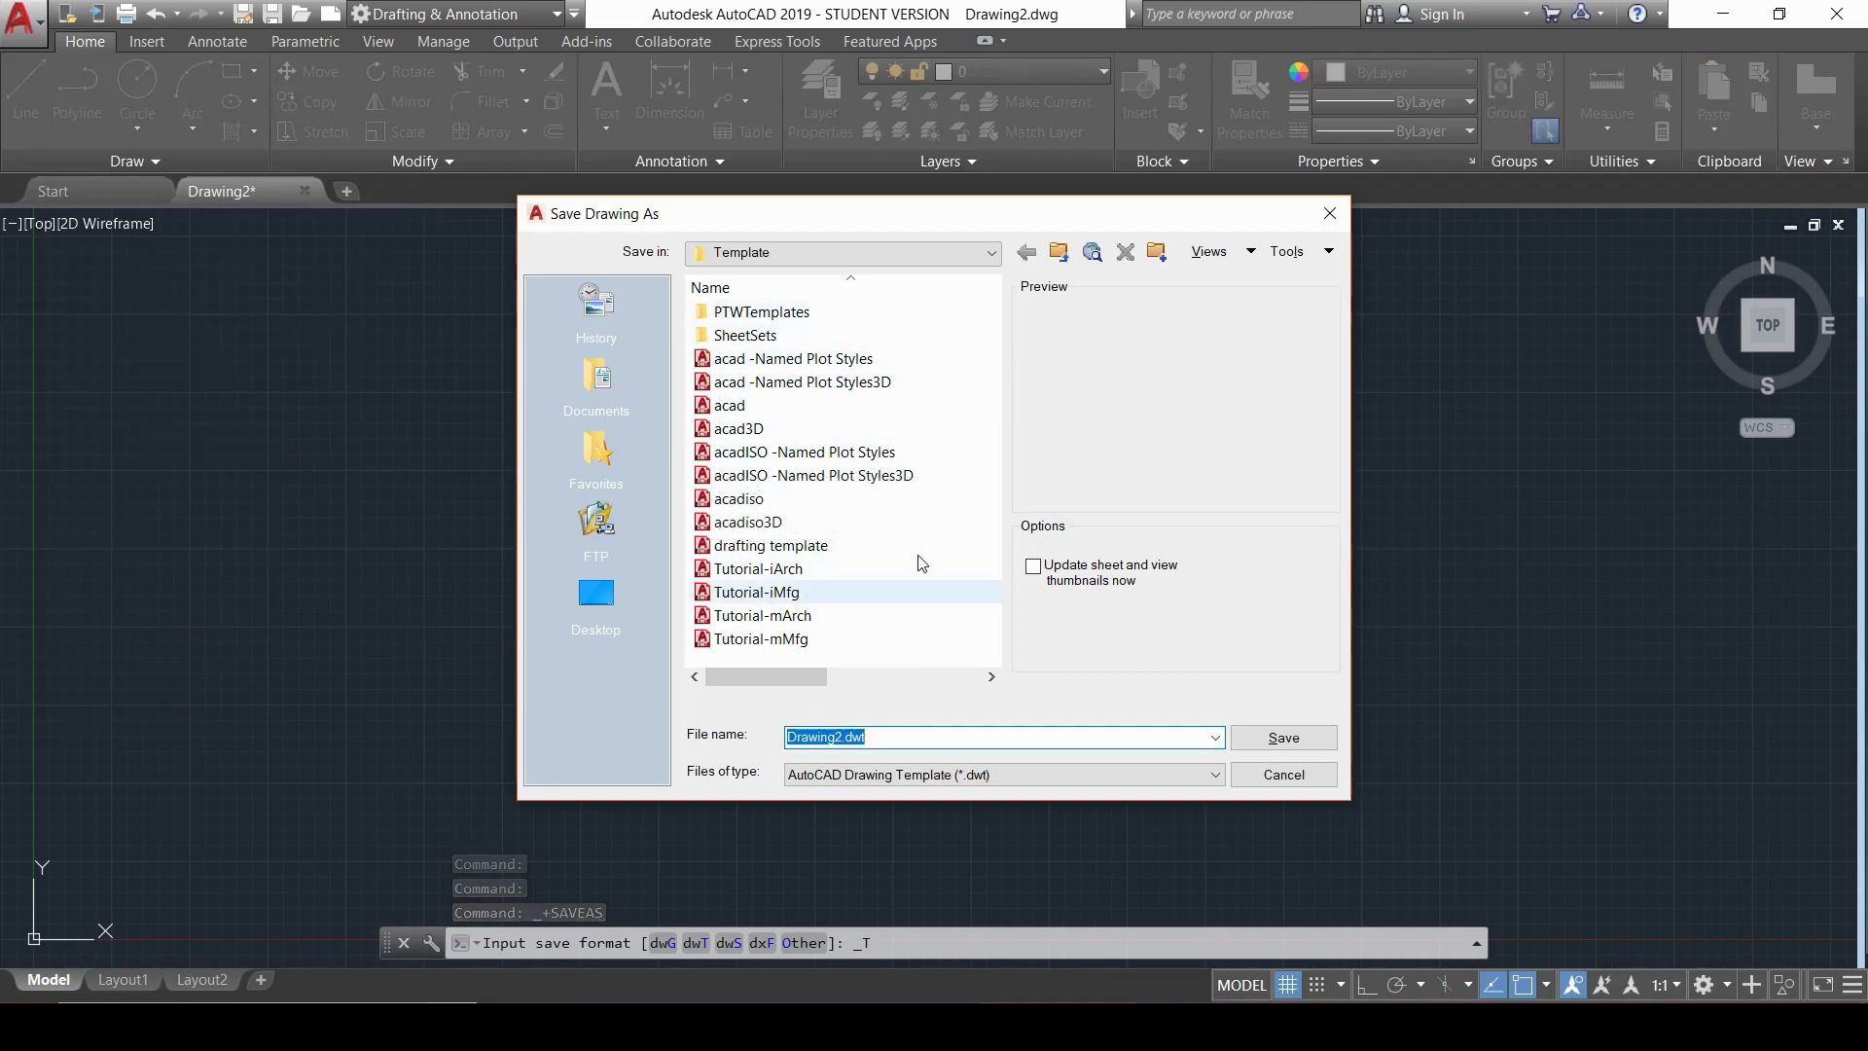
# - Save the drawing under the existing 'drafting template' DWT file name
pyautogui.click(869, 547)
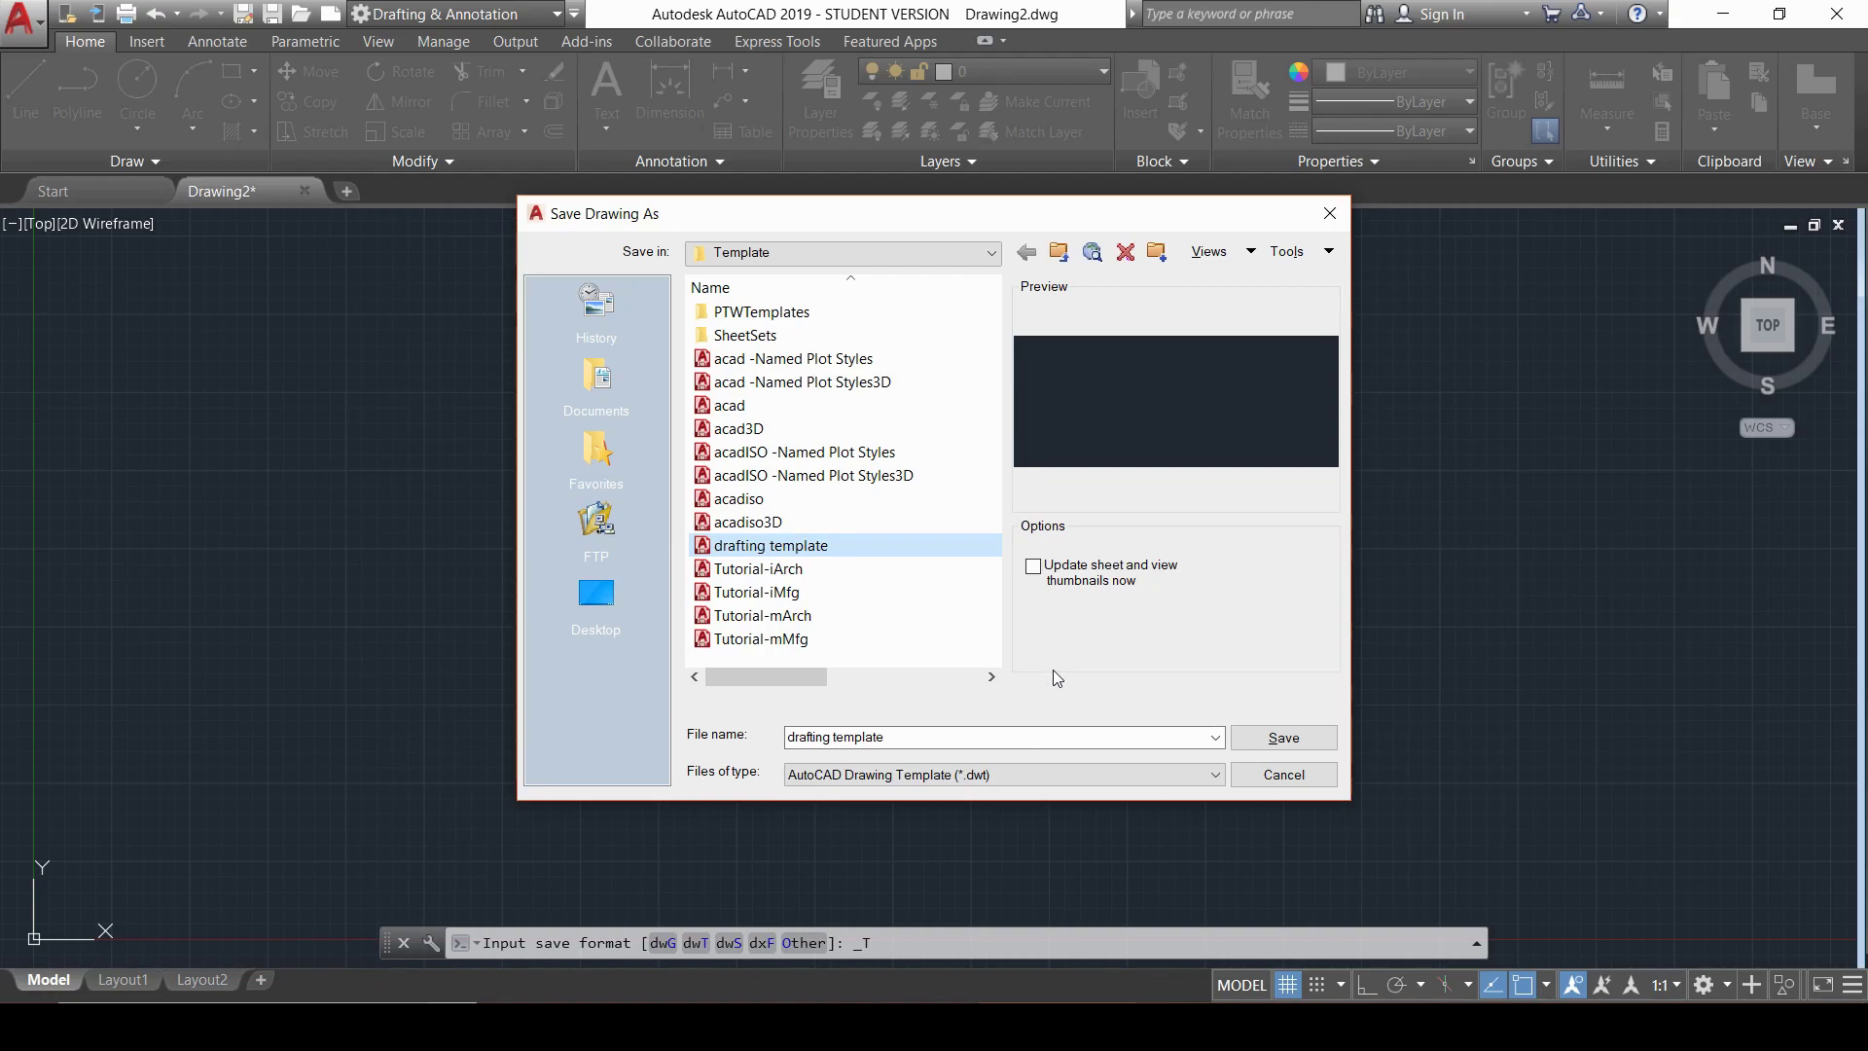
pyautogui.click(1284, 738)
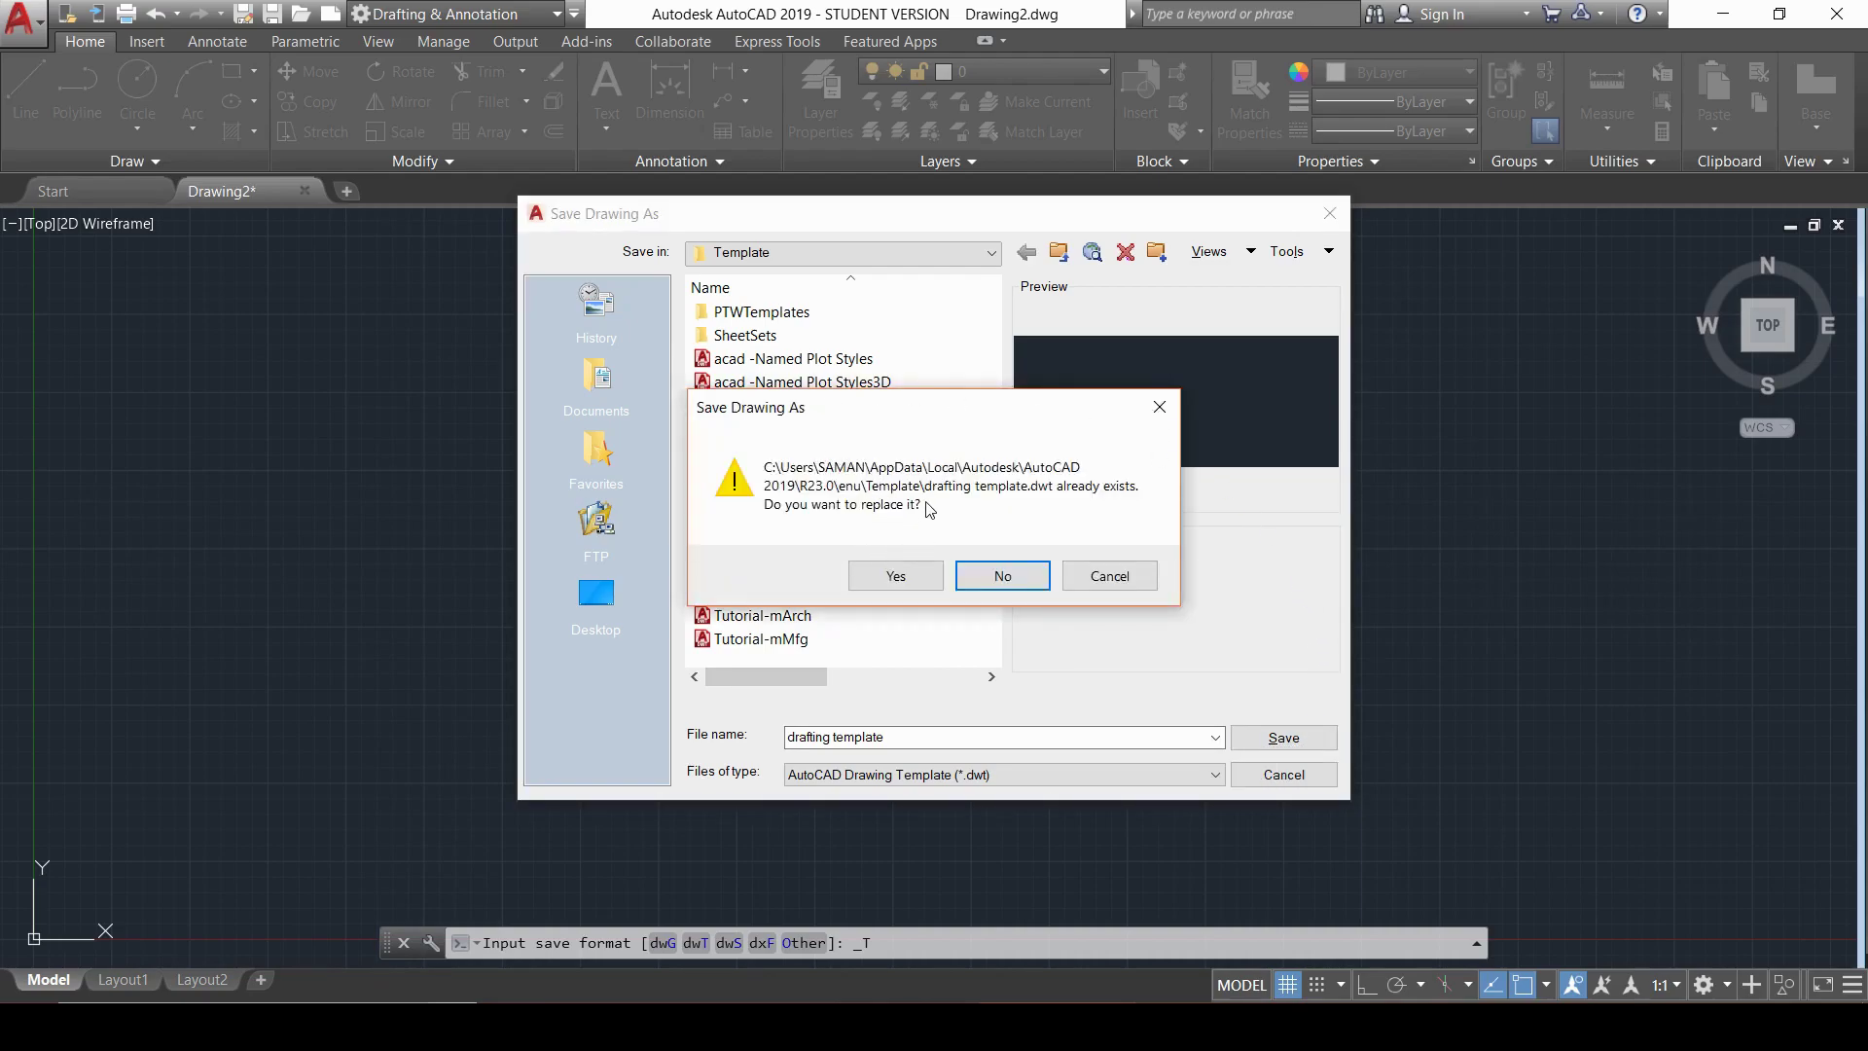
pyautogui.click(896, 577)
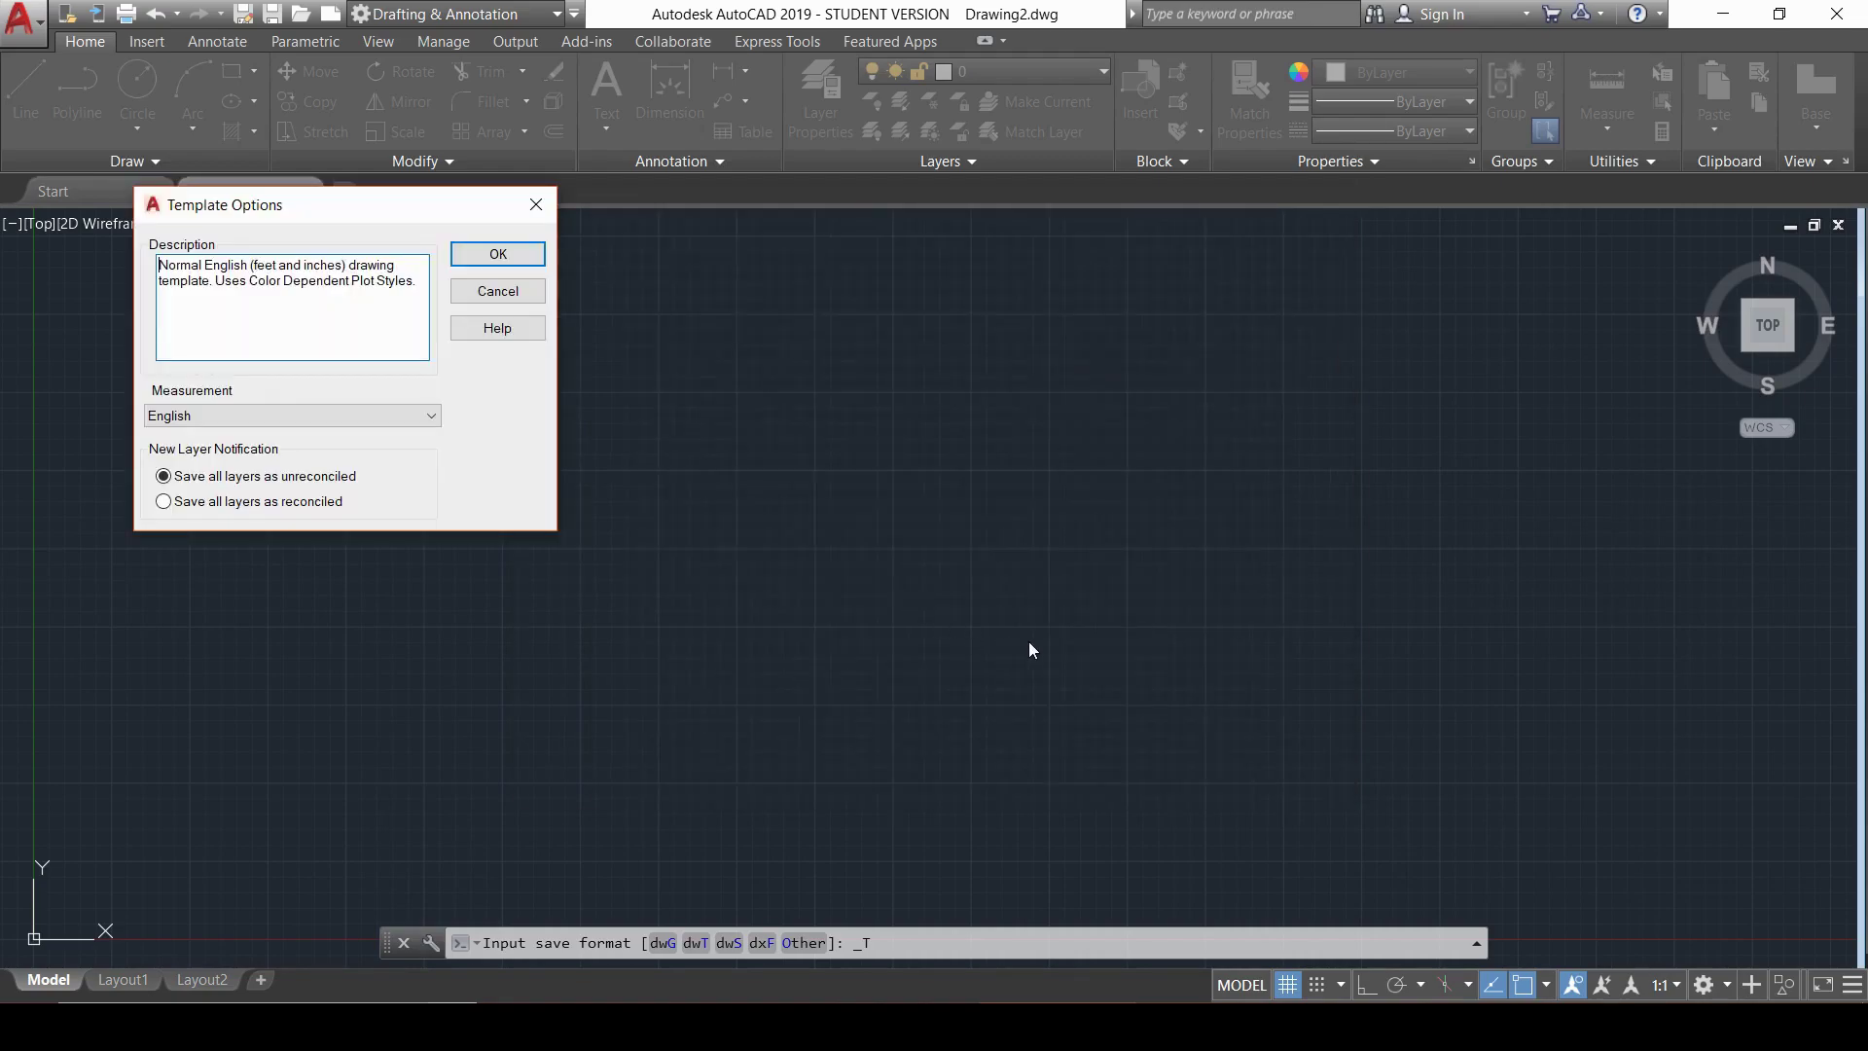